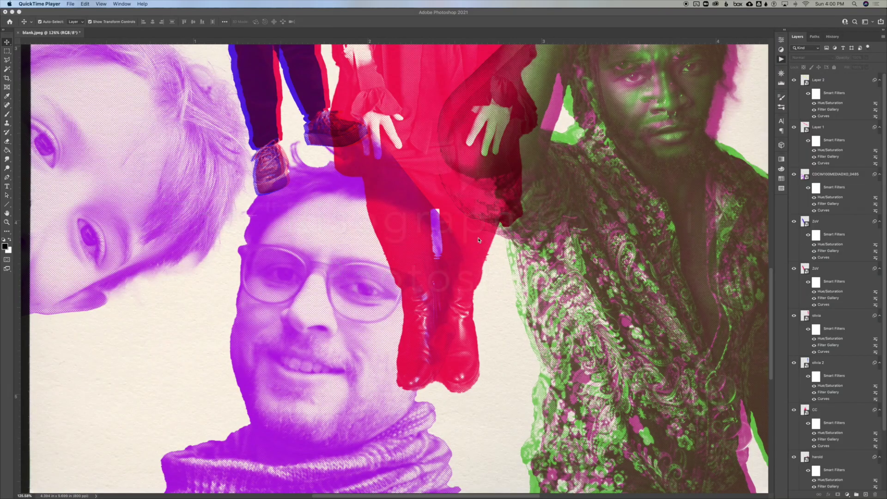
Step: Bring Photoshop forward on the cutout PNG document and close the floating actions list
{"action": "left_click", "coordinate": [462, 263]}
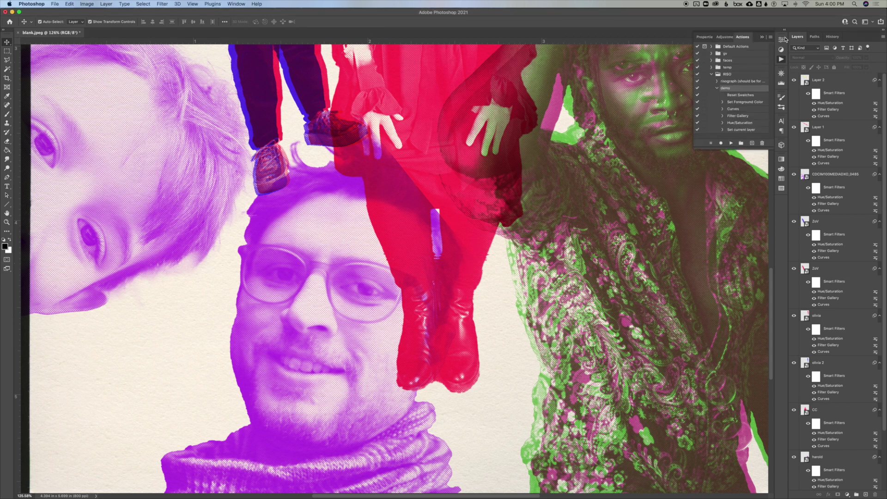
{"action": "left_click", "coordinate": [764, 32]}
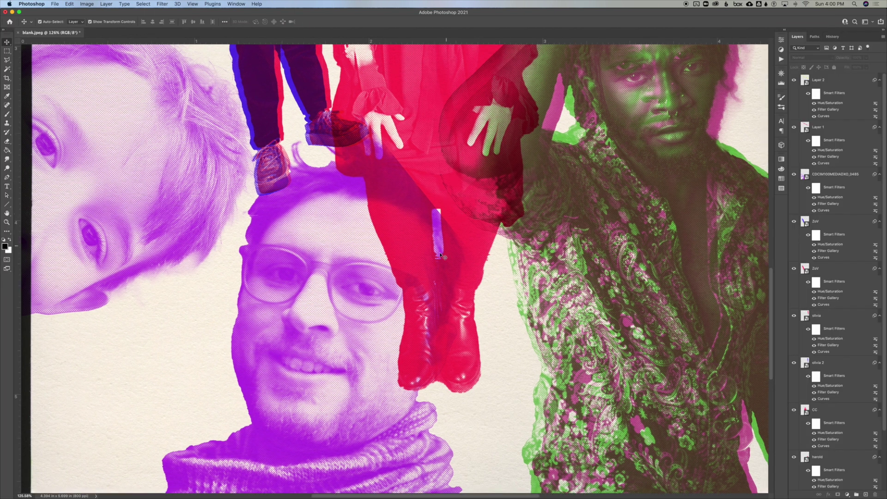
{"action": "scroll", "coordinate": [414, 305], "scroll_direction": "down", "scroll_amount": 3}
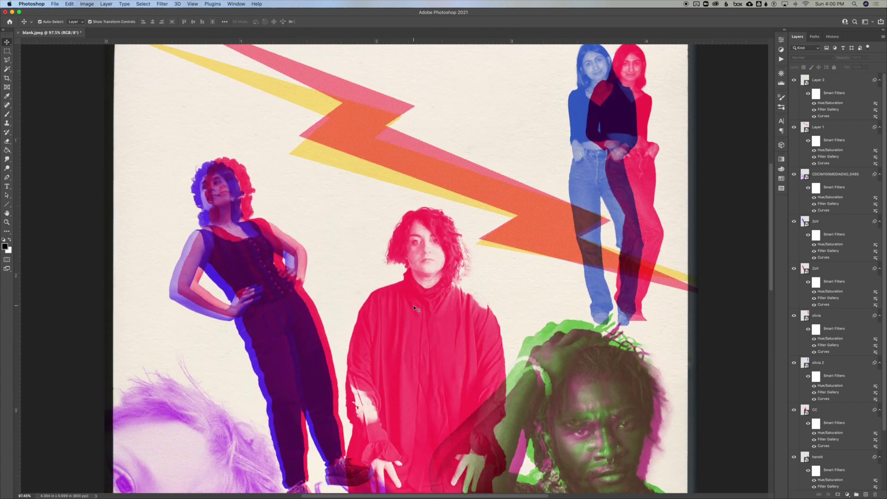
{"action": "scroll", "coordinate": [413, 304], "scroll_direction": "up", "scroll_amount": 2}
{"action": "scroll", "coordinate": [413, 305], "scroll_direction": "down", "scroll_amount": 10}
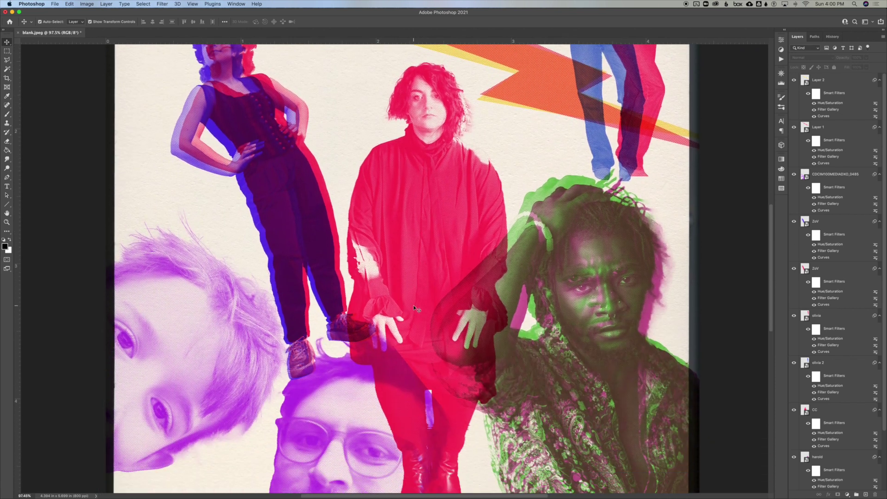
{"action": "scroll", "coordinate": [413, 307], "scroll_direction": "down", "scroll_amount": 5}
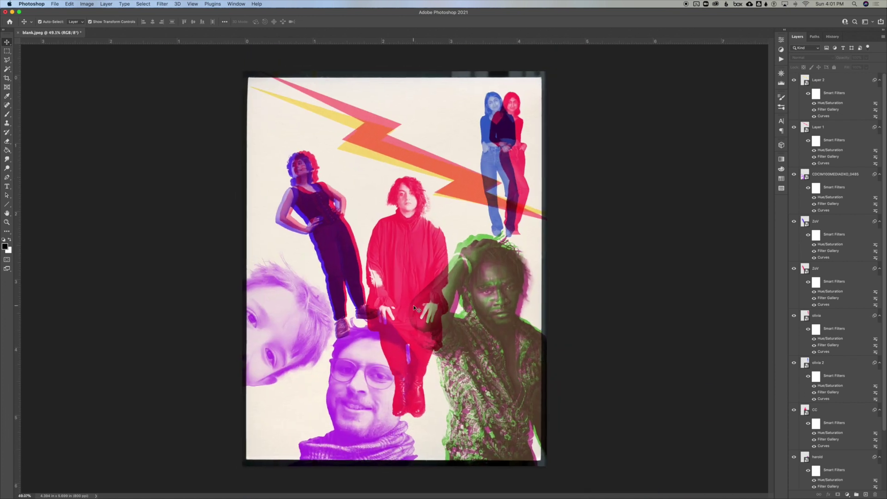
{"action": "scroll", "coordinate": [413, 307], "scroll_direction": "up", "scroll_amount": 1}
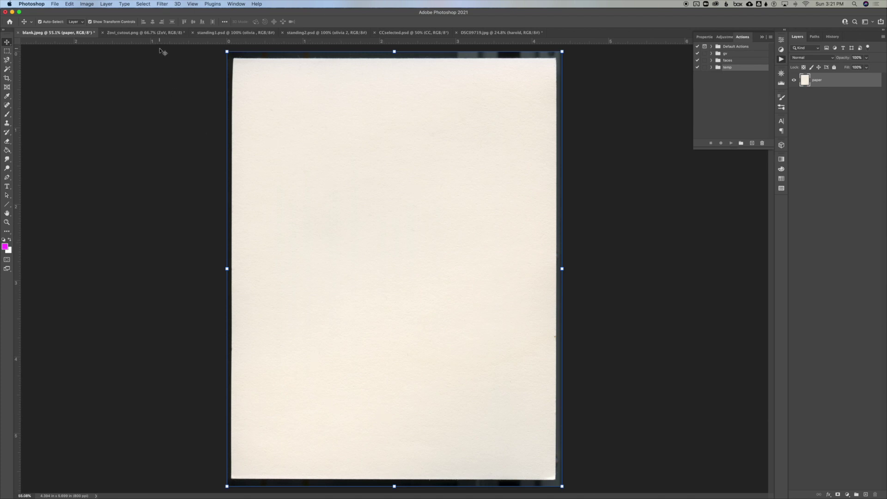
Step: Cycle through the corset, standing1, standing2, seated and DSC09719 documents
{"action": "left_click", "coordinate": [146, 33]}
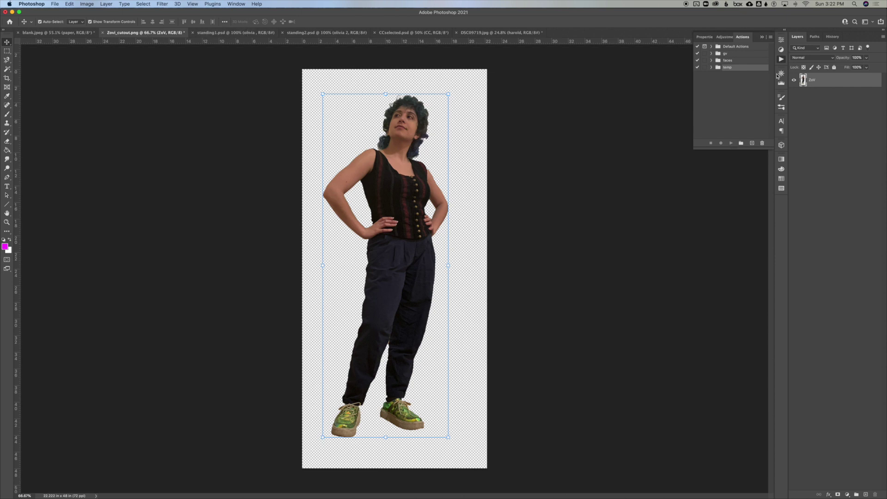
{"action": "left_click", "coordinate": [254, 33]}
{"action": "left_click", "coordinate": [300, 35]}
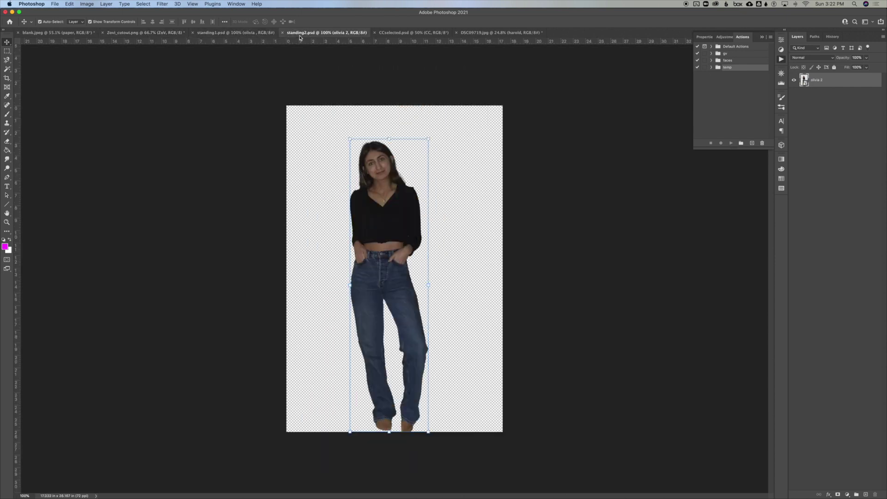
{"action": "left_click", "coordinate": [401, 34]}
{"action": "left_click", "coordinate": [495, 34]}
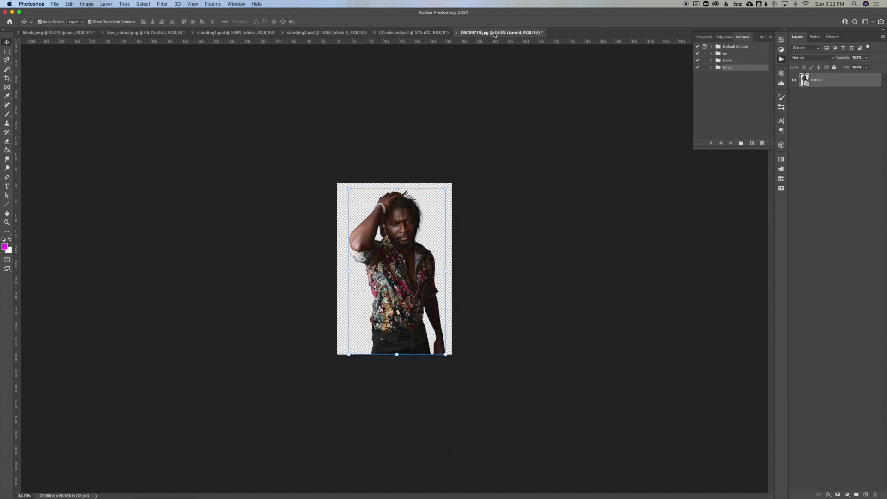
{"action": "left_click", "coordinate": [436, 37]}
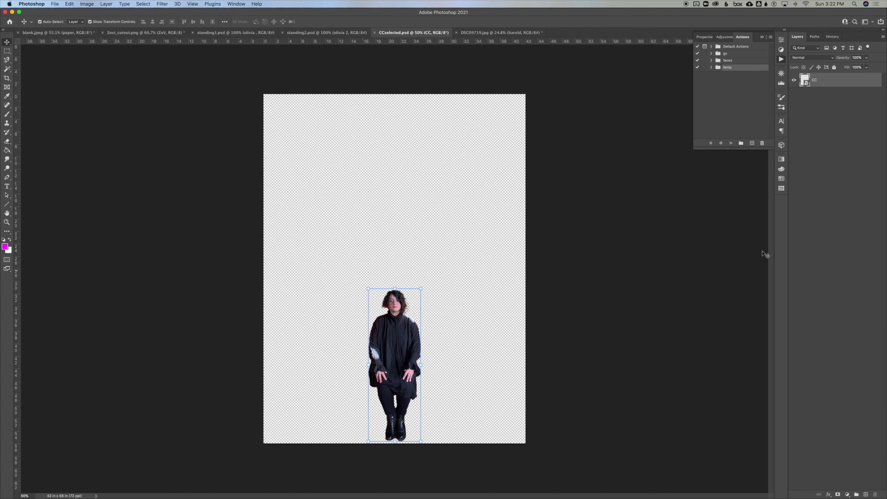
Step: Inspect and close the seated figure's CC smart object, then return to blank.jpeg
{"action": "double_click", "coordinate": [806, 82]}
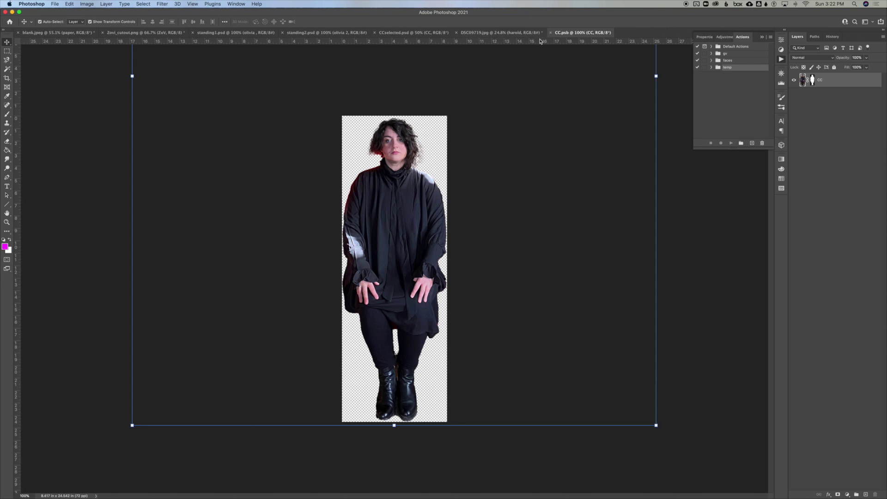
{"action": "key", "text": "super+w"}
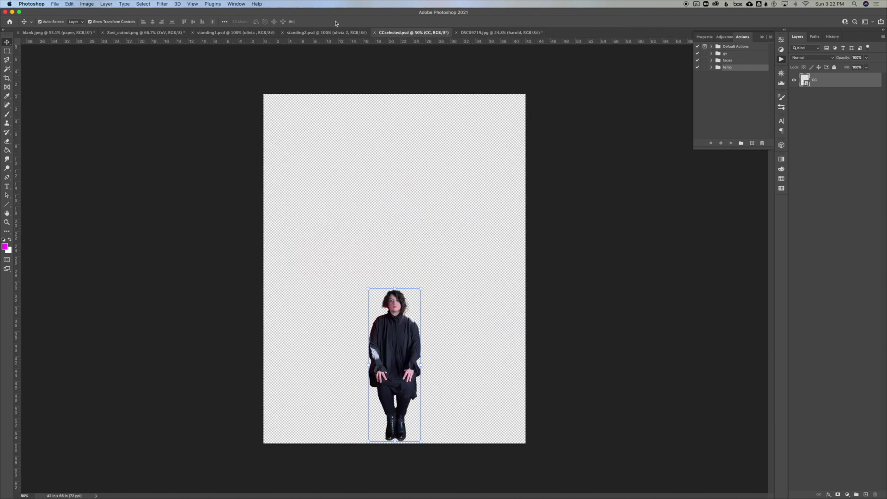
{"action": "left_click", "coordinate": [322, 33]}
{"action": "left_click", "coordinate": [236, 33]}
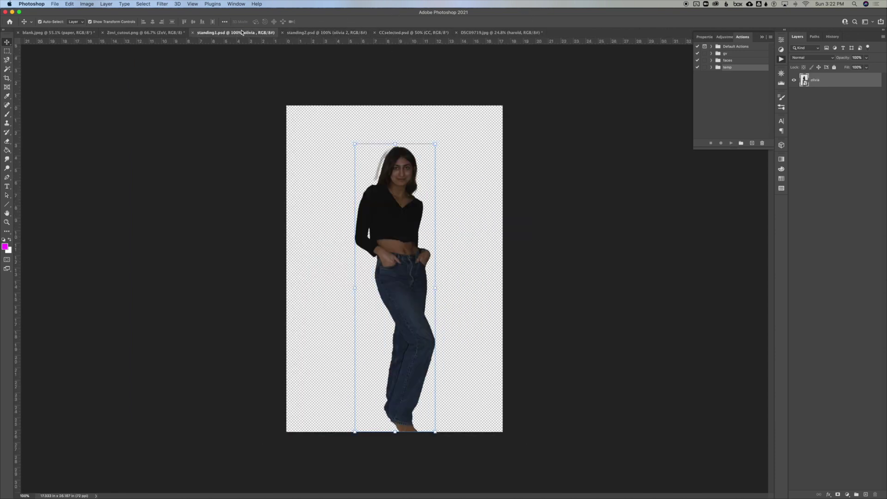
{"action": "left_click", "coordinate": [145, 33]}
{"action": "left_click", "coordinate": [84, 34]}
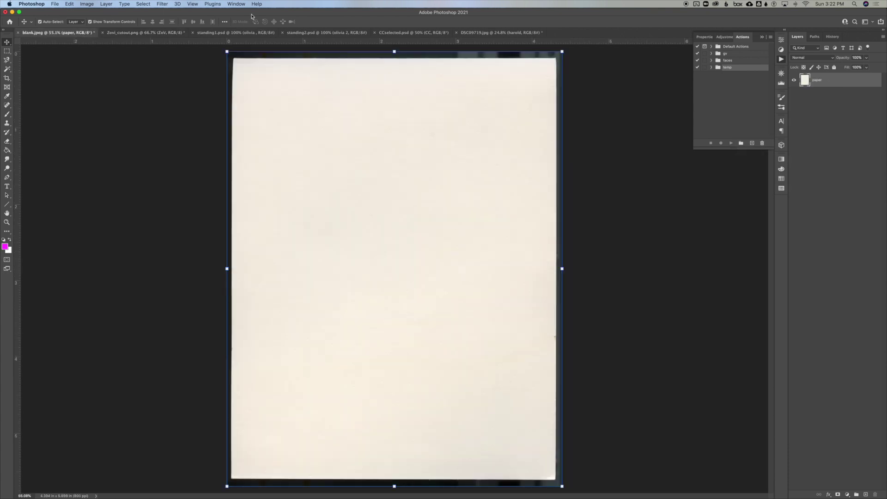
Step: Tile all open documents side by side
{"action": "left_click", "coordinate": [236, 5]}
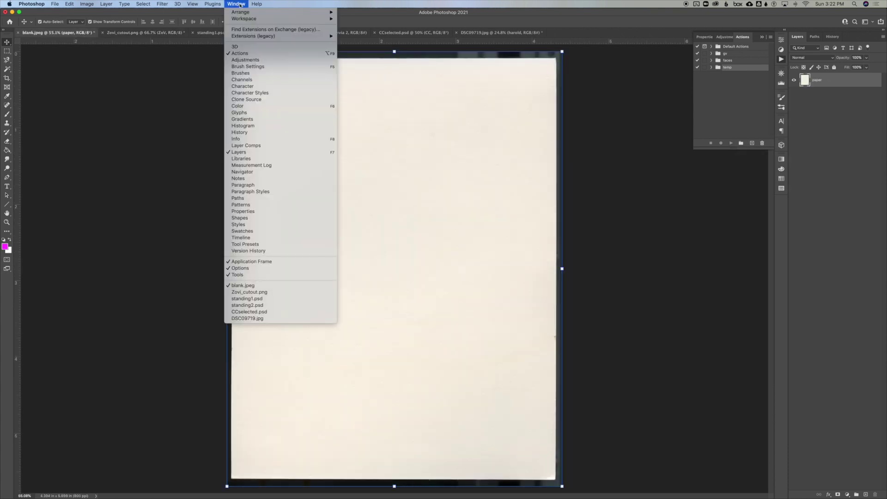
{"action": "mouse_move", "coordinate": [278, 12]}
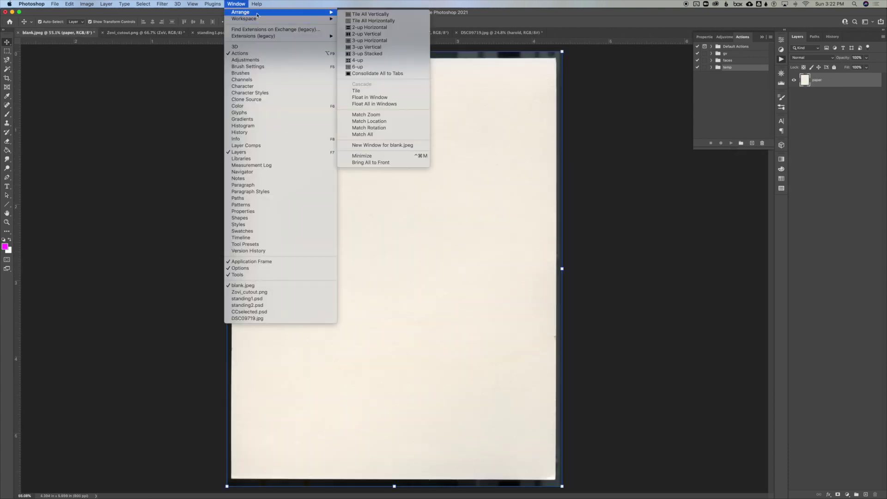
{"action": "left_click", "coordinate": [376, 15]}
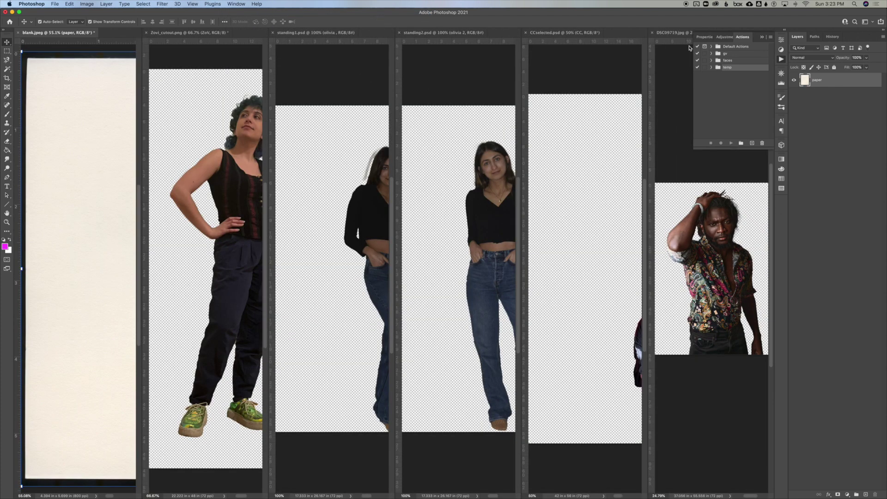
Step: Copy the patterned-shirt, seated, standing1 and corset figures into blank.jpeg, accepting profile conversions
{"action": "left_click", "coordinate": [669, 60]}
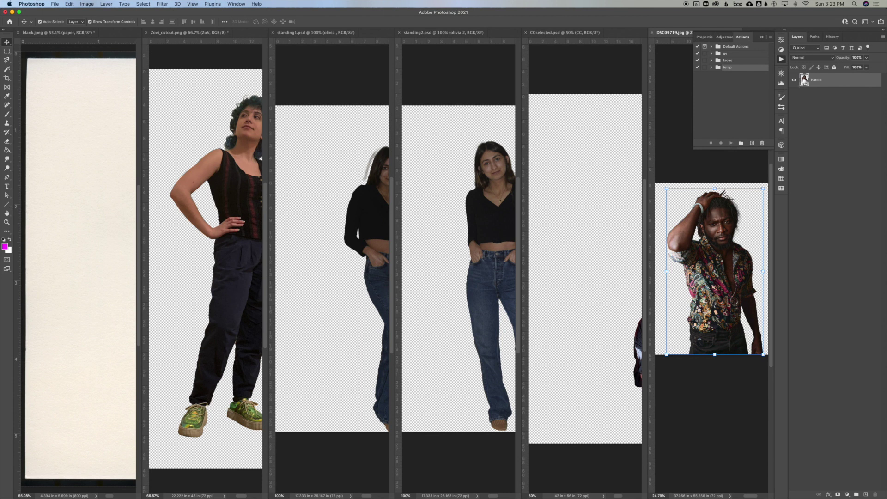
{"action": "left_click_drag", "start_coordinate": [804, 79], "coordinate": [92, 164]}
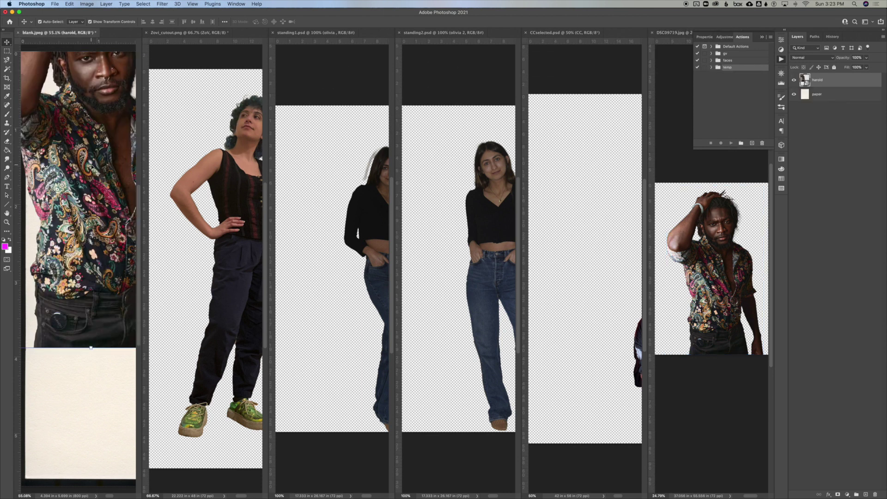
{"action": "left_click", "coordinate": [560, 81]}
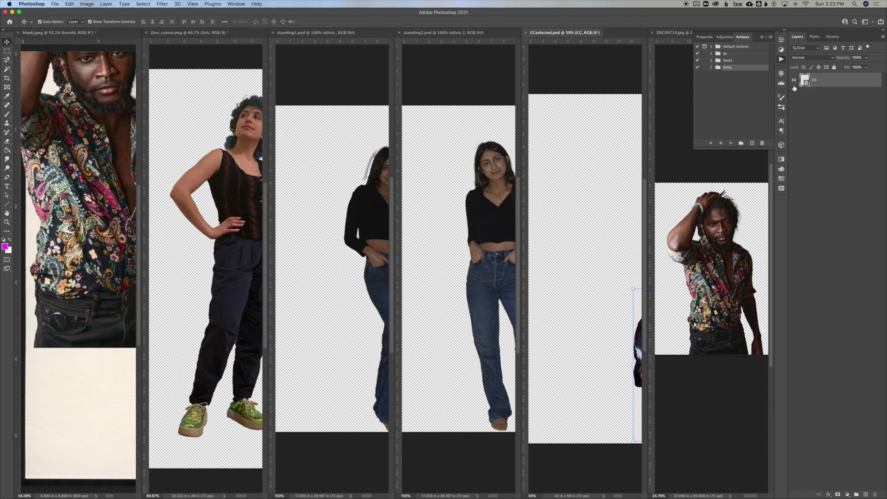
{"action": "left_click_drag", "start_coordinate": [805, 80], "coordinate": [70, 346]}
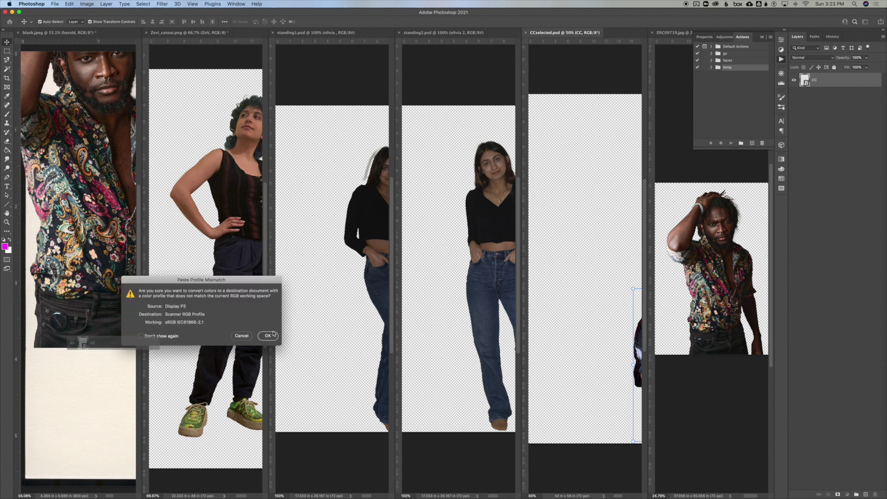
{"action": "key", "text": "Return"}
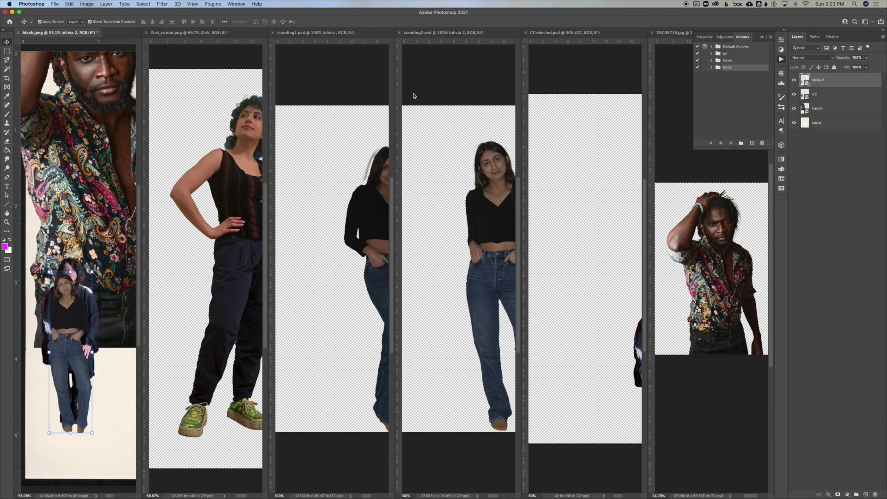
{"action": "left_click", "coordinate": [362, 94]}
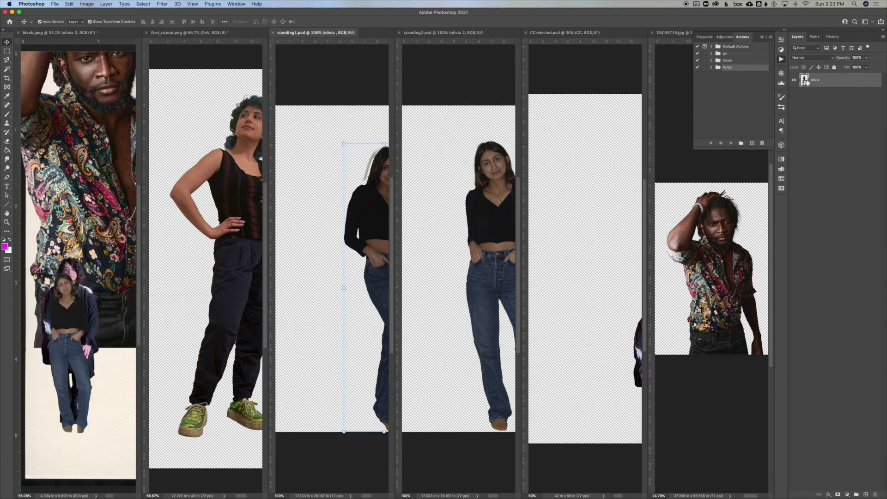
{"action": "left_click_drag", "start_coordinate": [806, 82], "coordinate": [65, 336]}
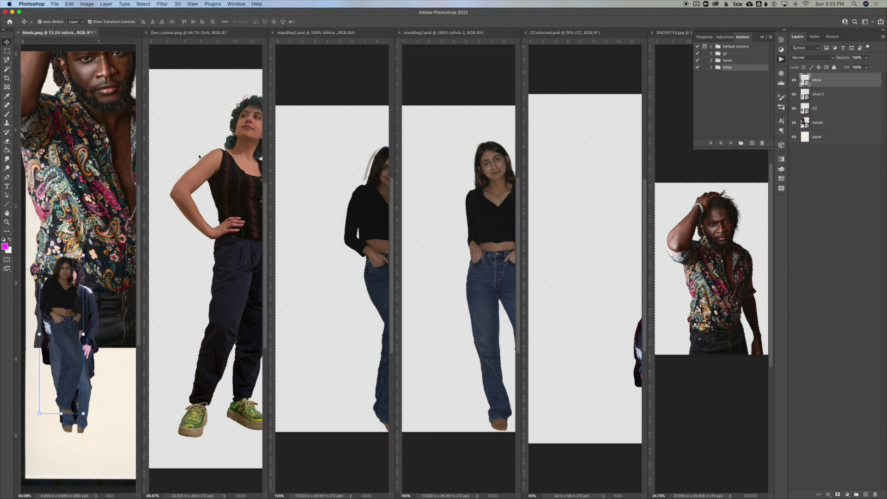
{"action": "left_click", "coordinate": [222, 79]}
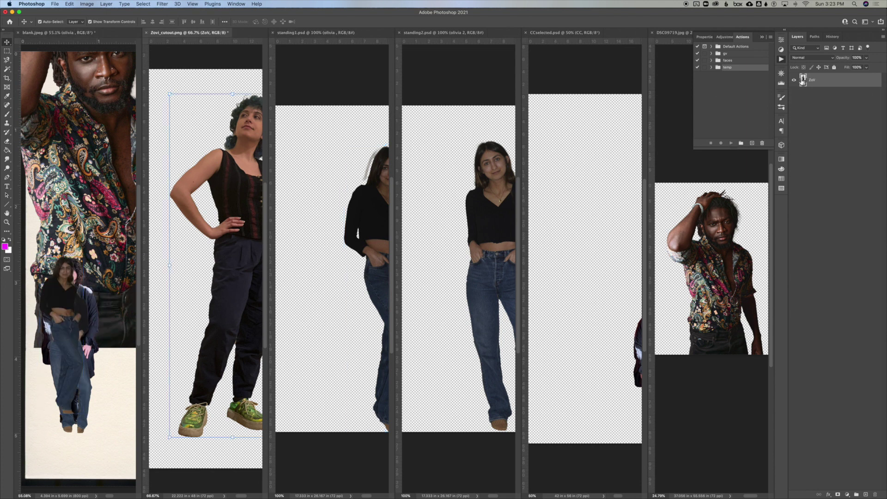
{"action": "left_click_drag", "start_coordinate": [803, 82], "coordinate": [71, 405]}
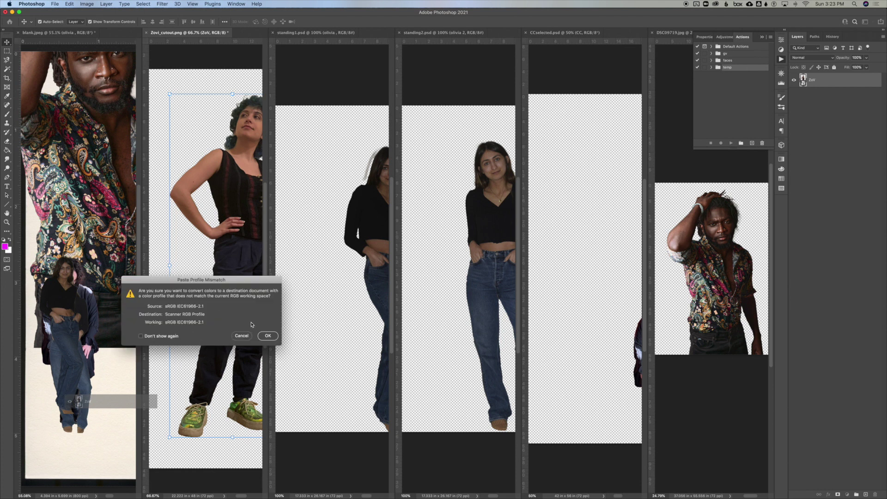
{"action": "left_click", "coordinate": [267, 336]}
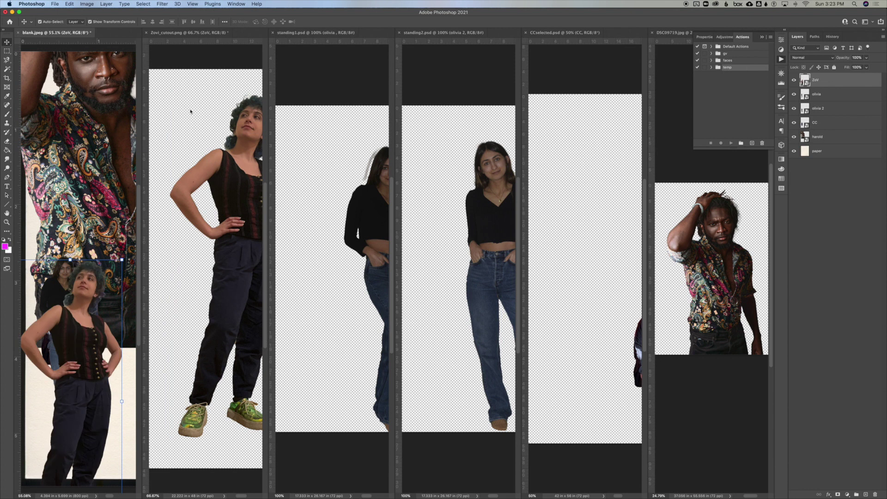
Step: Close the corset, standing, seated and DSC09719.jpg source documents without saving
{"action": "left_click", "coordinate": [155, 33]}
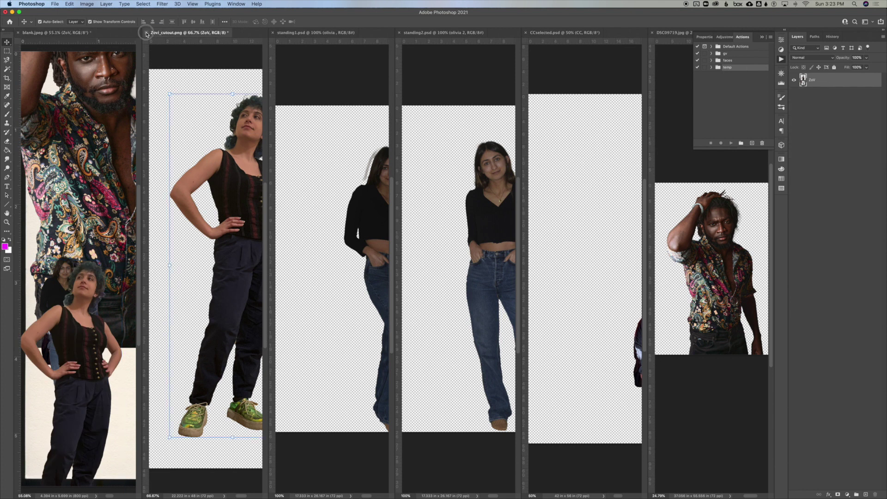
{"action": "left_click", "coordinate": [146, 33]}
{"action": "left_click", "coordinate": [420, 160]}
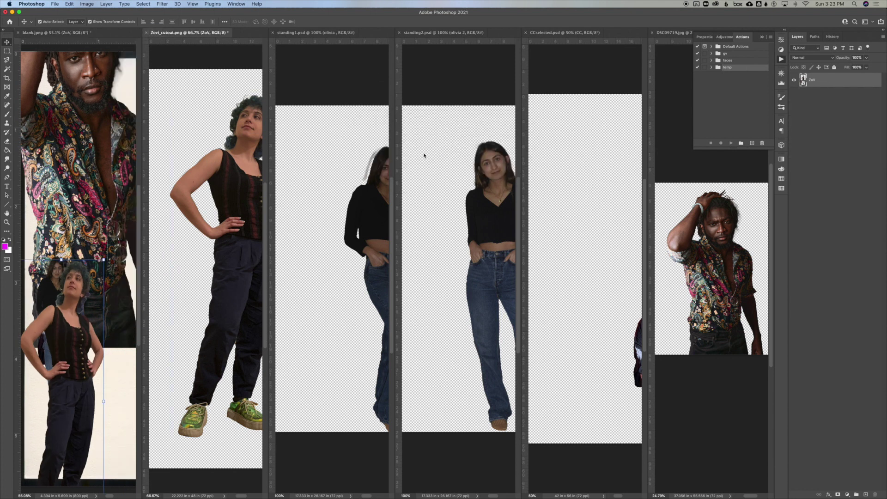
{"action": "left_click", "coordinate": [173, 33]}
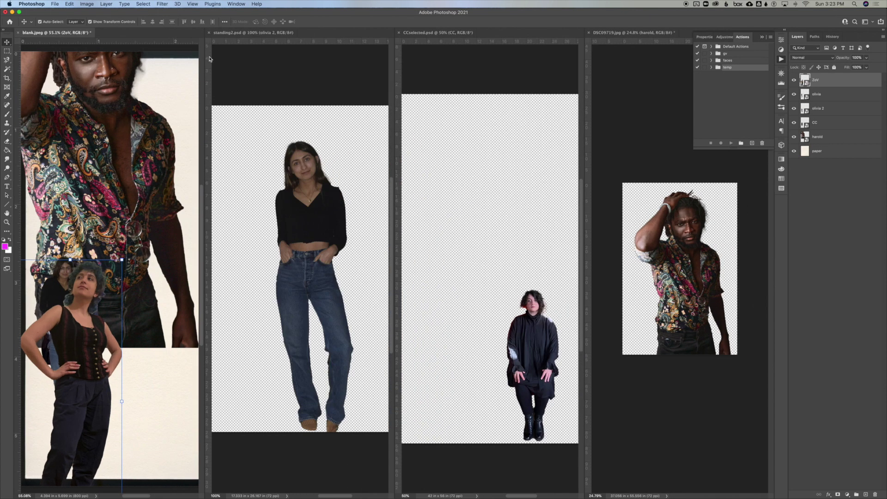
{"action": "left_click", "coordinate": [211, 33]}
{"action": "left_click", "coordinate": [272, 32]}
{"action": "left_click", "coordinate": [397, 33]}
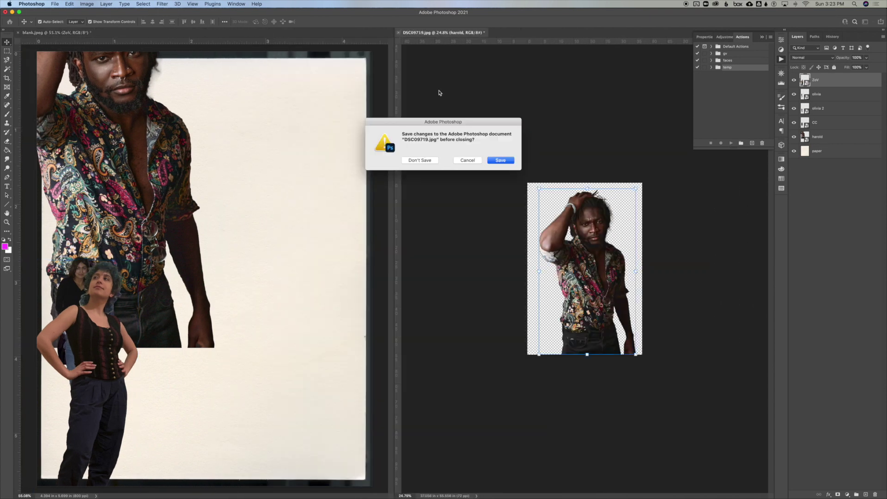
Step: Discard the last source document, then shrink the patterned-shirt man and place him lower right
{"action": "left_click", "coordinate": [420, 160]}
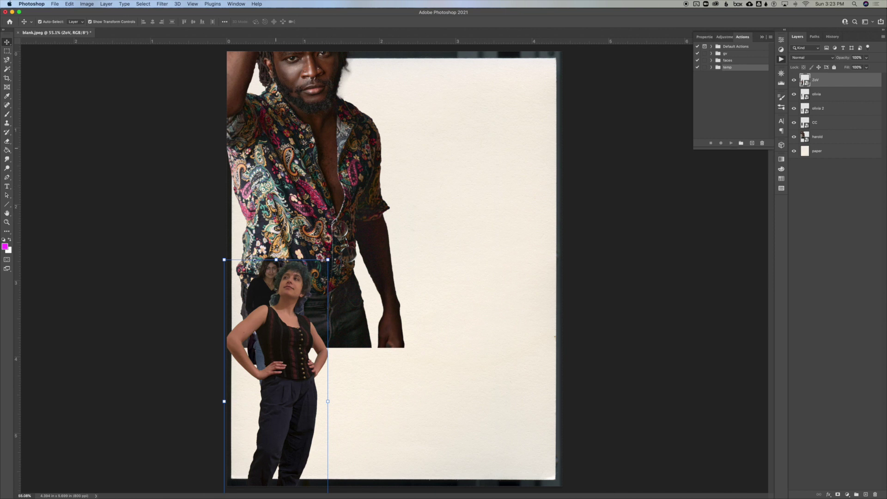
{"action": "left_click_drag", "start_coordinate": [369, 238], "coordinate": [503, 335]}
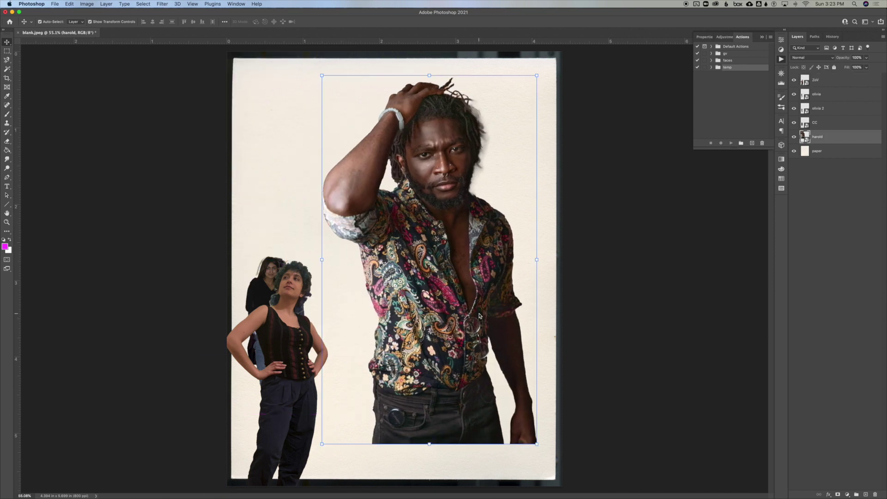
{"action": "left_click_drag", "start_coordinate": [537, 75], "coordinate": [508, 144]}
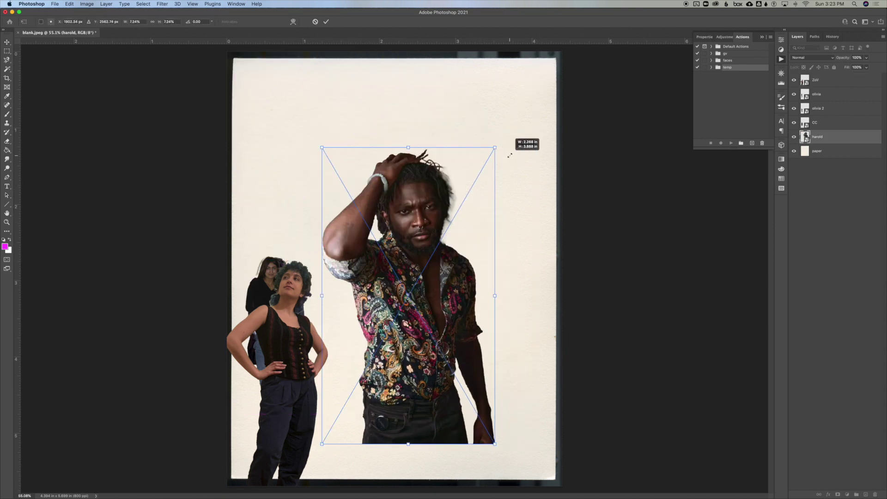
{"action": "left_click_drag", "start_coordinate": [409, 259], "coordinate": [462, 277]}
{"action": "left_click", "coordinate": [292, 387]}
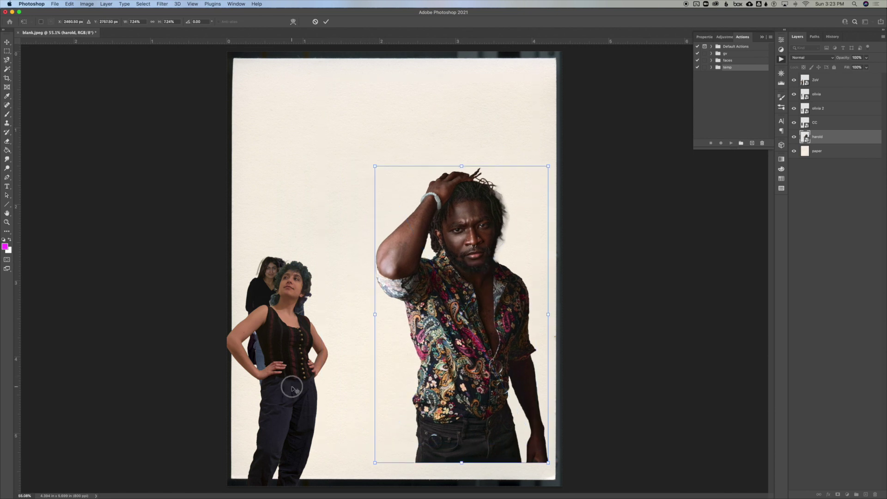
Step: Move the corset woman up, a standing woman to the top-left, and the seated figure lower
{"action": "left_click_drag", "start_coordinate": [307, 350], "coordinate": [360, 184]}
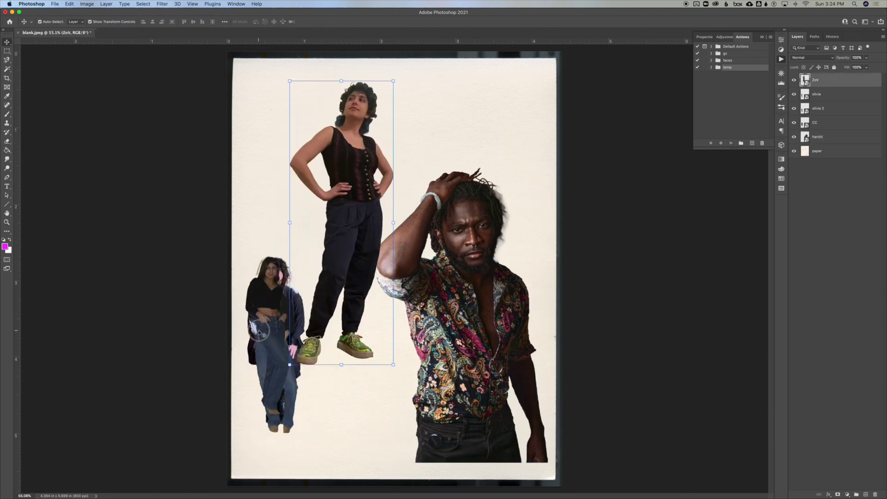
{"action": "left_click_drag", "start_coordinate": [259, 336], "coordinate": [395, 369]}
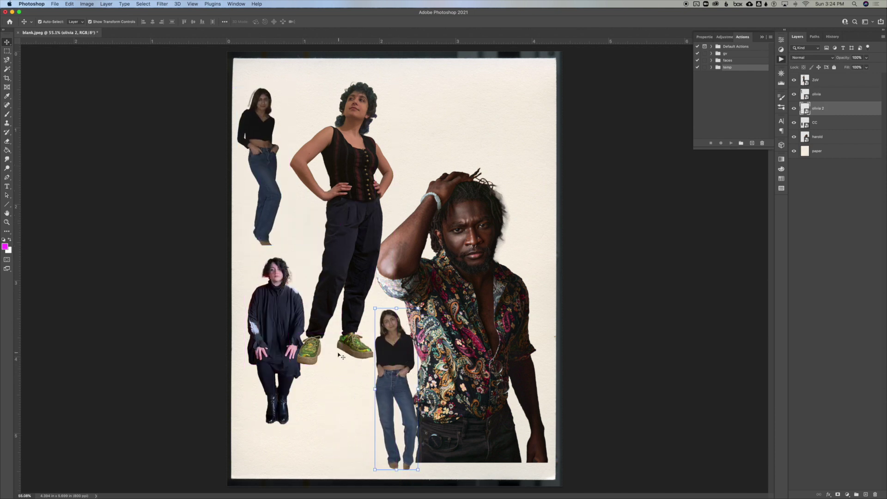
{"action": "left_click_drag", "start_coordinate": [279, 292], "coordinate": [270, 347]}
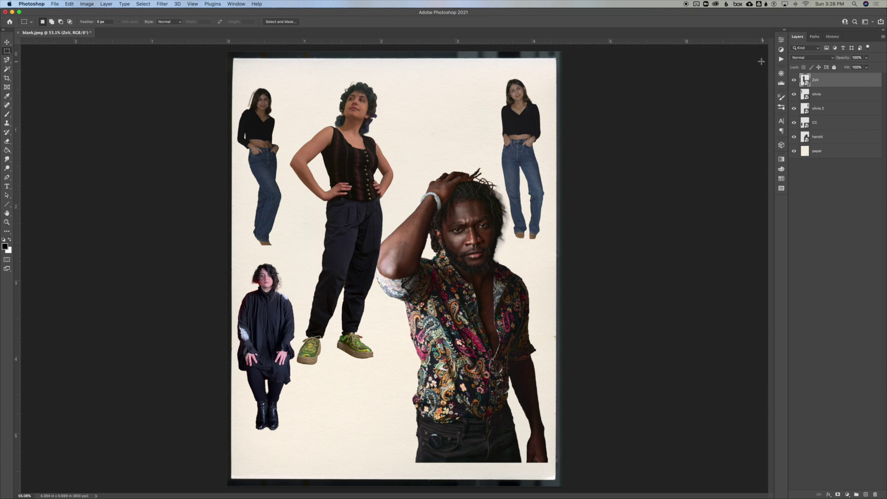
Step: Show the Actions panel from the Window menu and bring up its flyout menu
{"action": "left_click", "coordinate": [230, 3]}
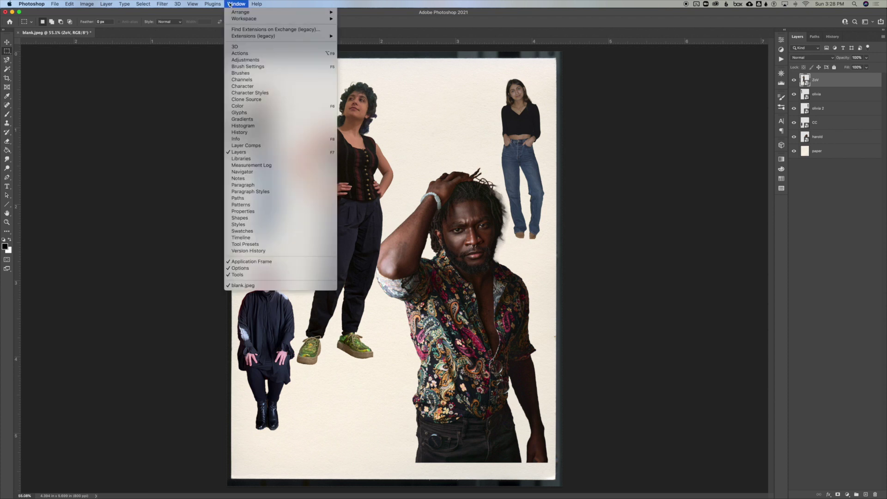
{"action": "left_click", "coordinate": [232, 54]}
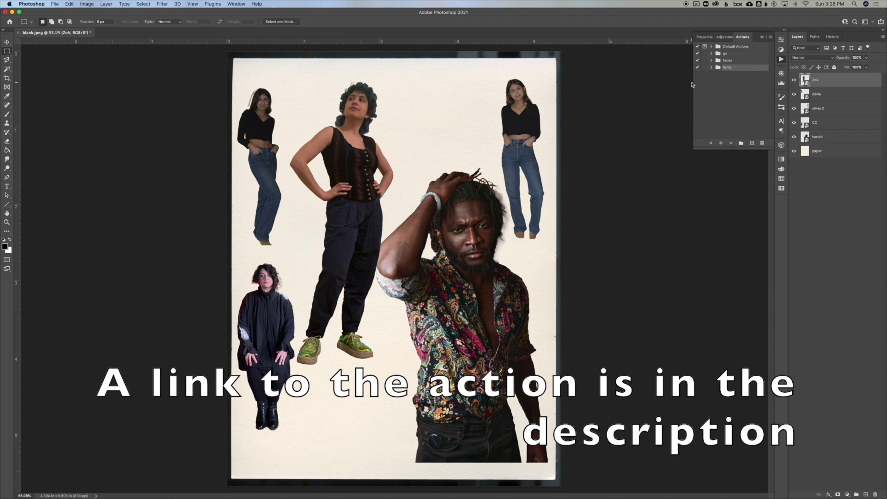
{"action": "left_click", "coordinate": [782, 61]}
{"action": "left_click", "coordinate": [783, 61]}
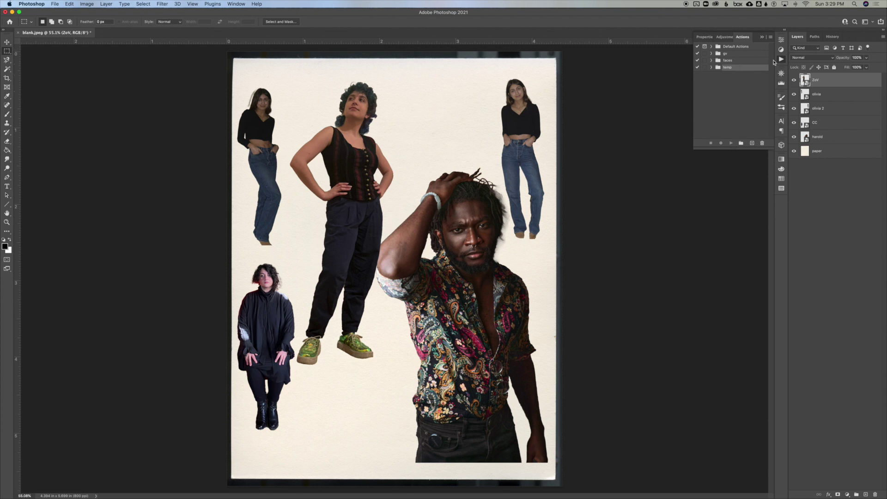
{"action": "left_click", "coordinate": [770, 39]}
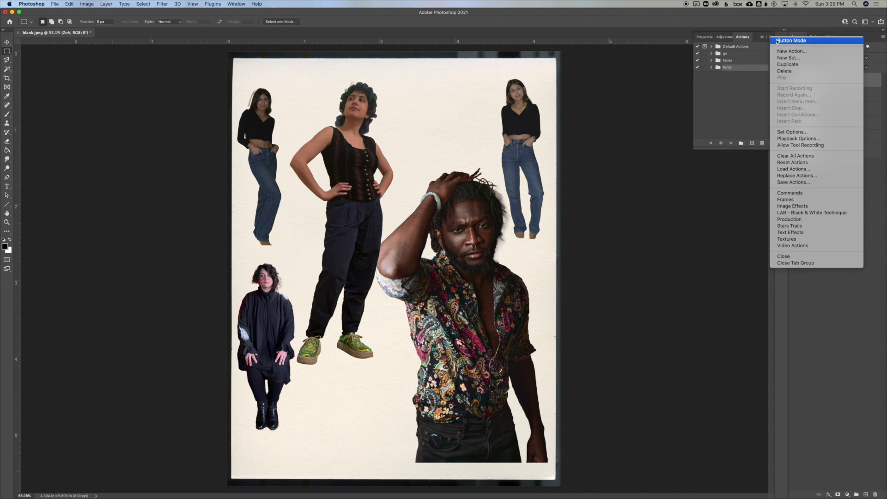
Step: Load the RISO.atn action set through Load Actions…
{"action": "left_click", "coordinate": [787, 169]}
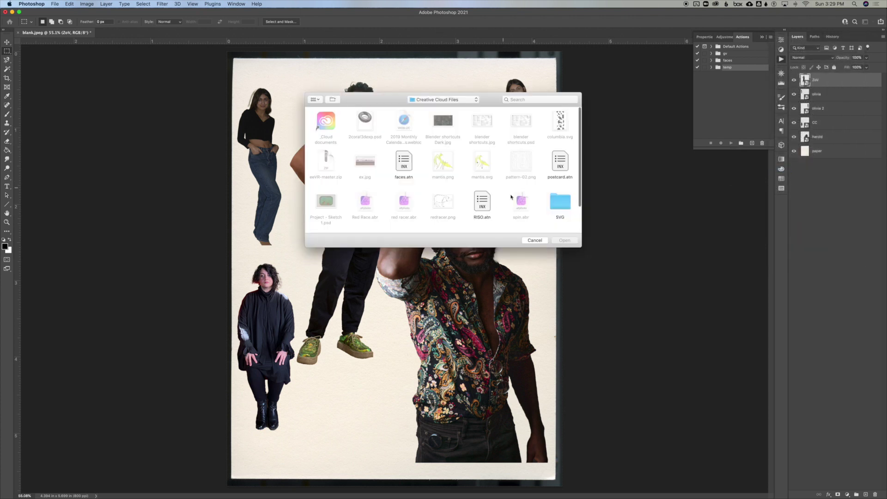
{"action": "left_click", "coordinate": [482, 202]}
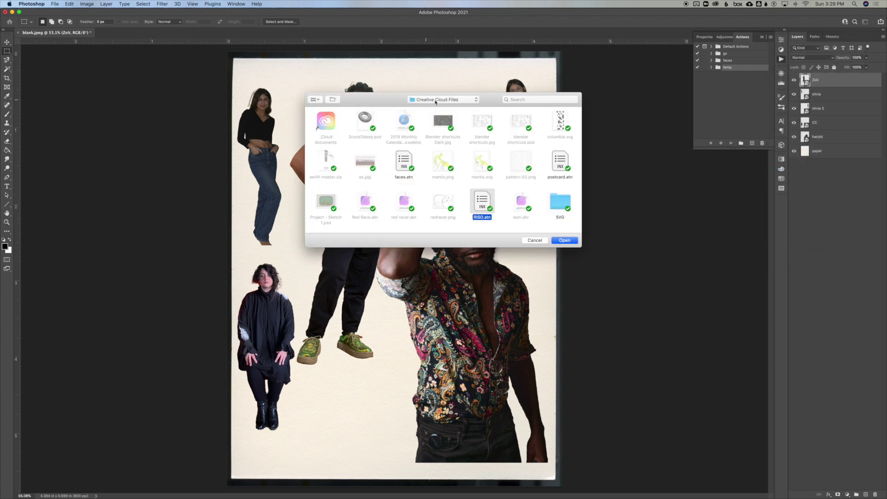
{"action": "left_click", "coordinate": [563, 240]}
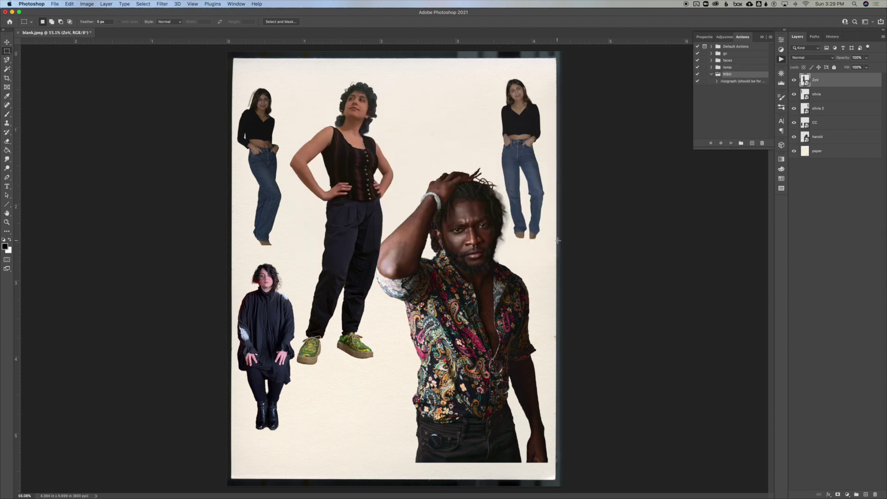
Step: Play the risograph action on the corset woman, both olivia figures, the seated figure and the man
{"action": "left_click", "coordinate": [728, 81]}
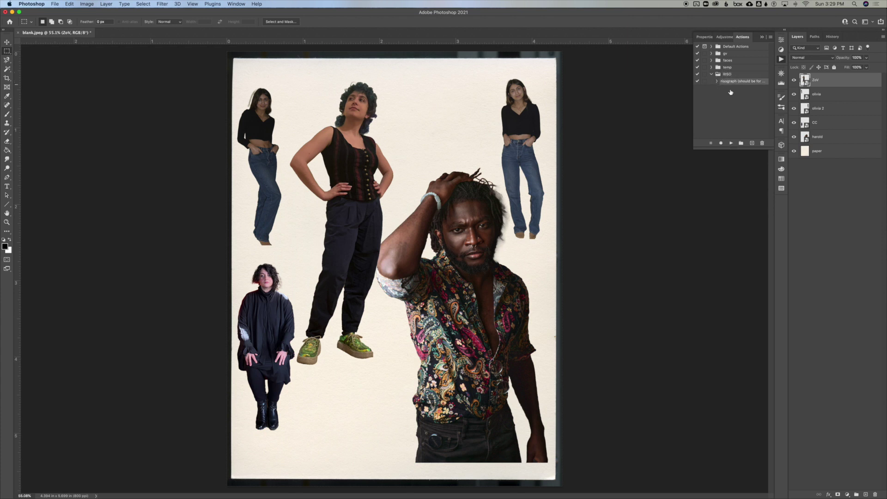
{"action": "left_click", "coordinate": [731, 143]}
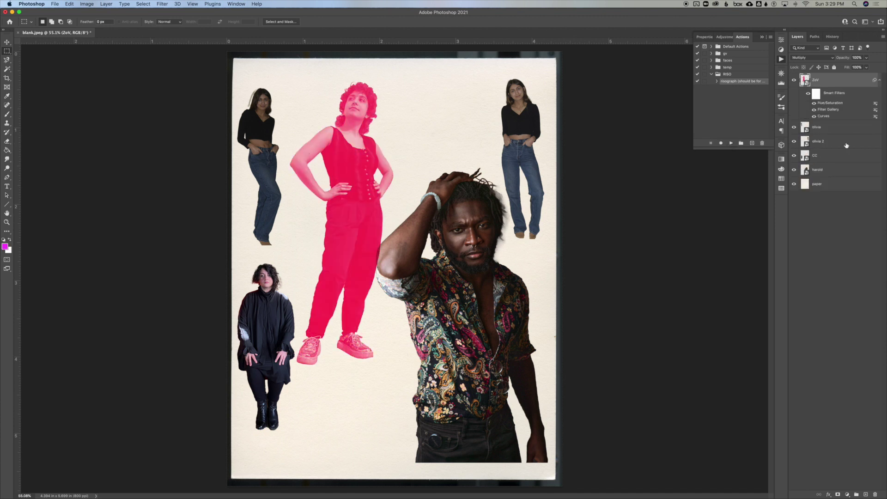
{"action": "left_click", "coordinate": [835, 132]}
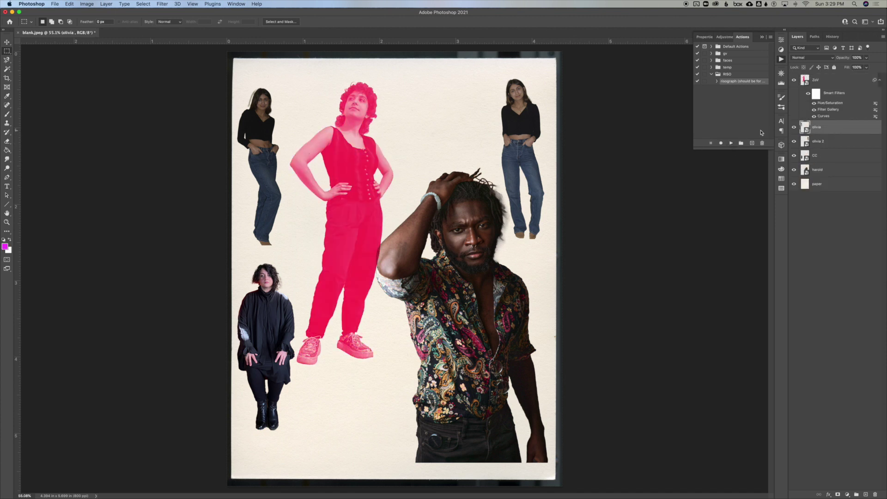
{"action": "left_click", "coordinate": [731, 144]}
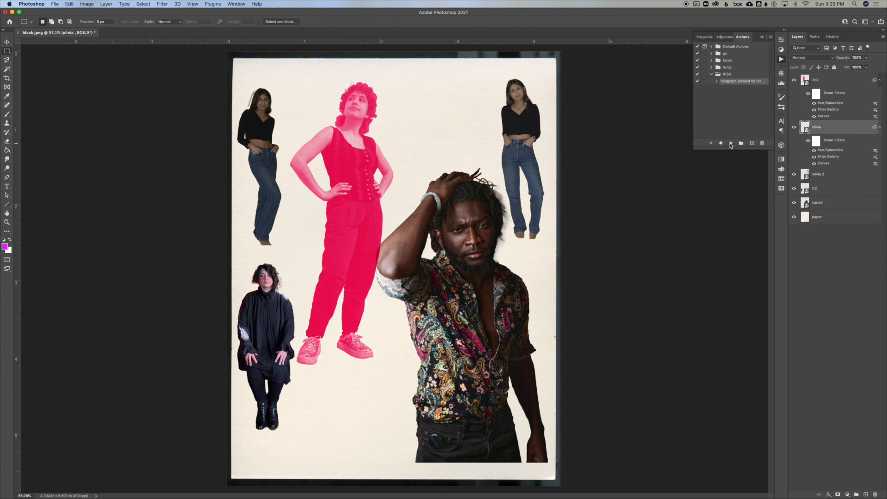
{"action": "left_click", "coordinate": [813, 175]}
{"action": "left_click", "coordinate": [731, 144]}
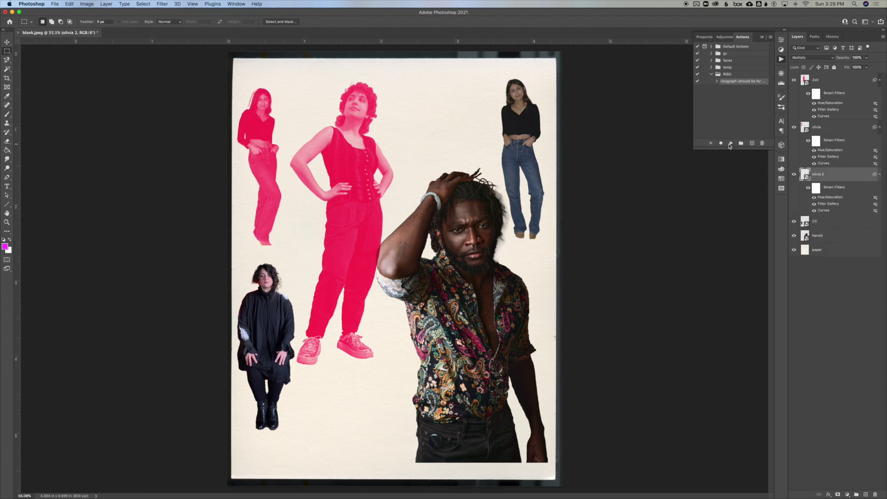
{"action": "key", "text": "alt+bracketleft"}
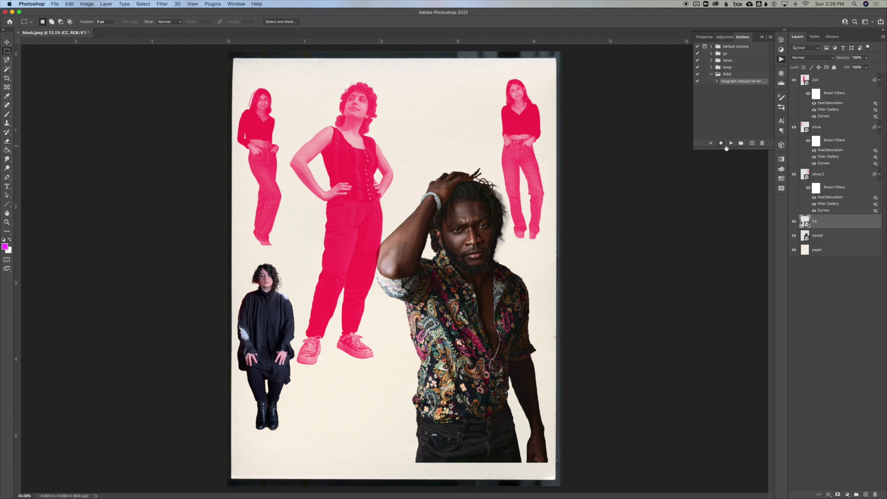
{"action": "left_click", "coordinate": [730, 144]}
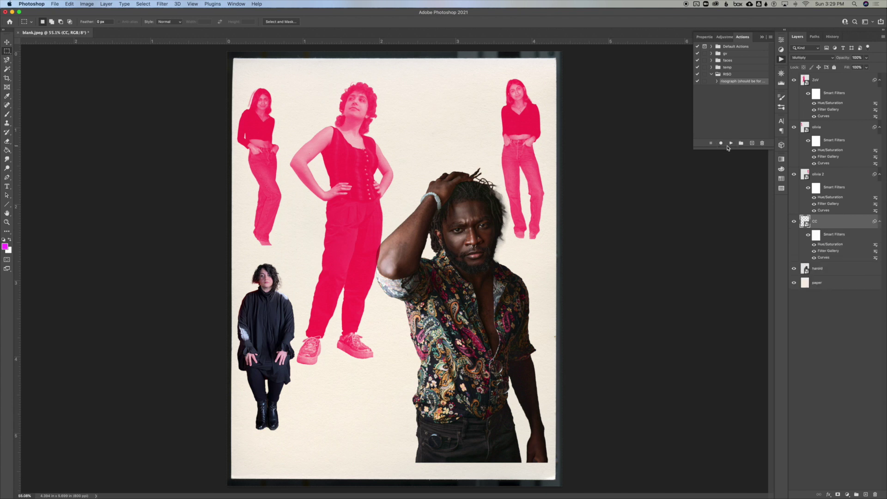
{"action": "left_click", "coordinate": [835, 270]}
{"action": "left_click", "coordinate": [731, 144]}
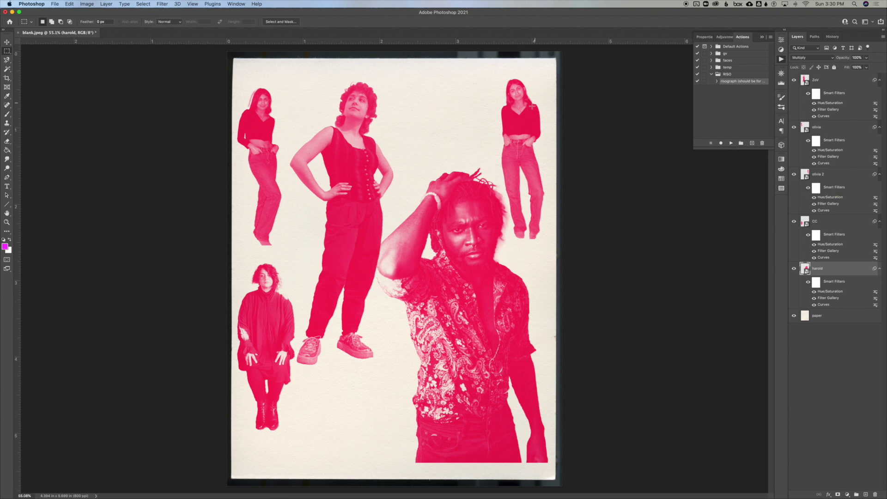
Step: Drag the top-right woman's Curves white point to input 174, compare the preview, and confirm
{"action": "key", "text": "v"}
{"action": "left_click", "coordinate": [522, 138]}
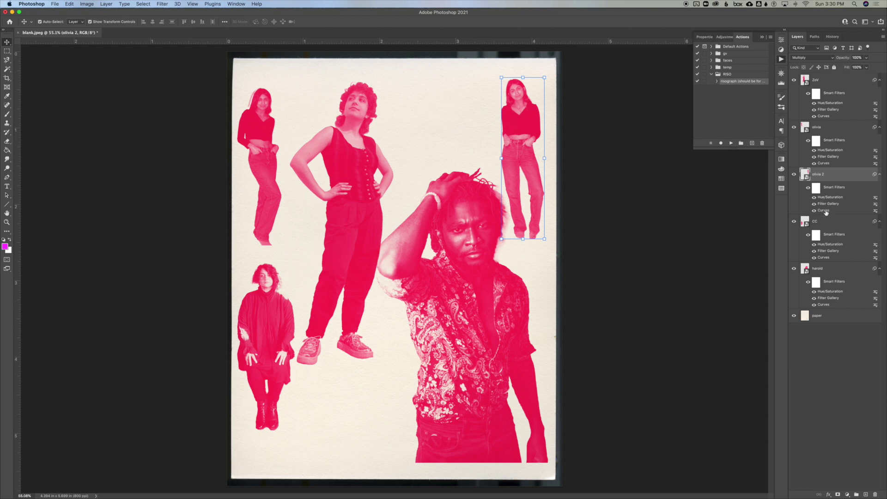
{"action": "double_click", "coordinate": [825, 211]}
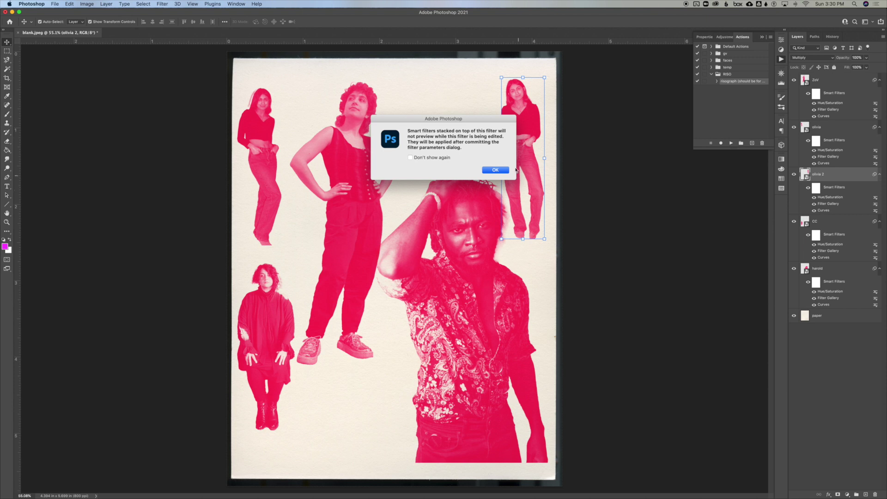
{"action": "left_click", "coordinate": [494, 170]}
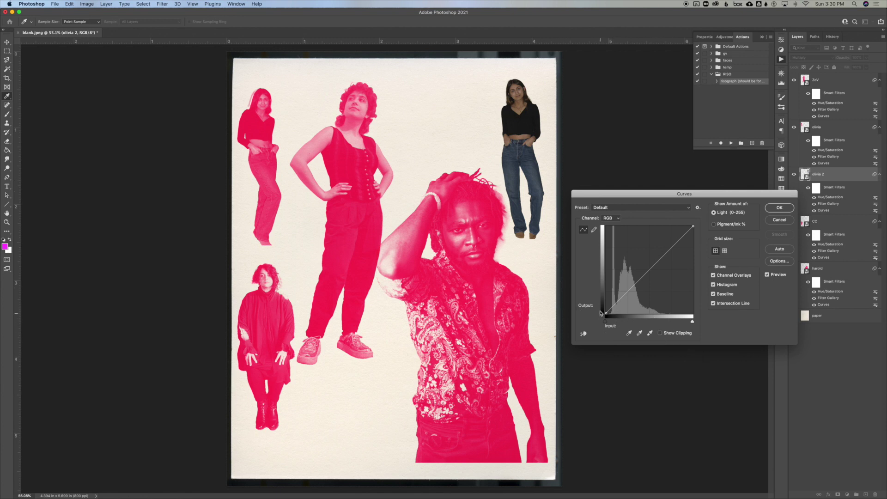
{"action": "left_click_drag", "start_coordinate": [606, 313], "coordinate": [608, 312]}
{"action": "left_click_drag", "start_coordinate": [692, 322], "coordinate": [667, 324]}
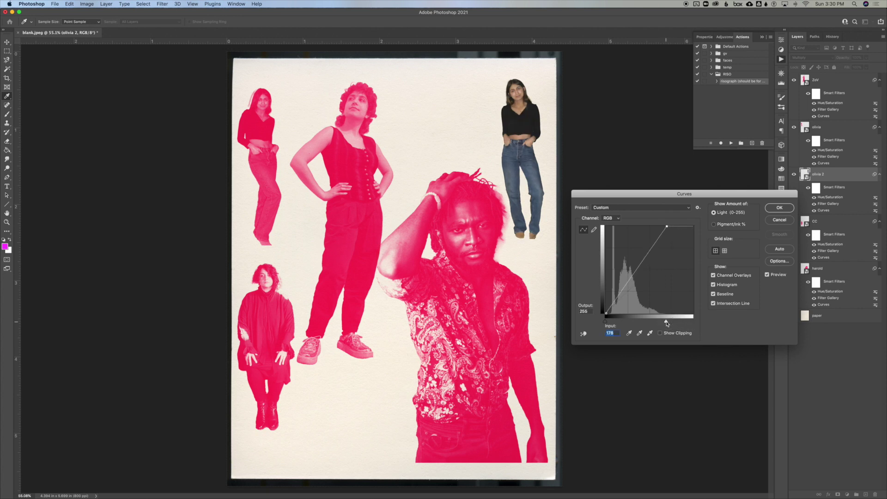
{"action": "left_click", "coordinate": [767, 275]}
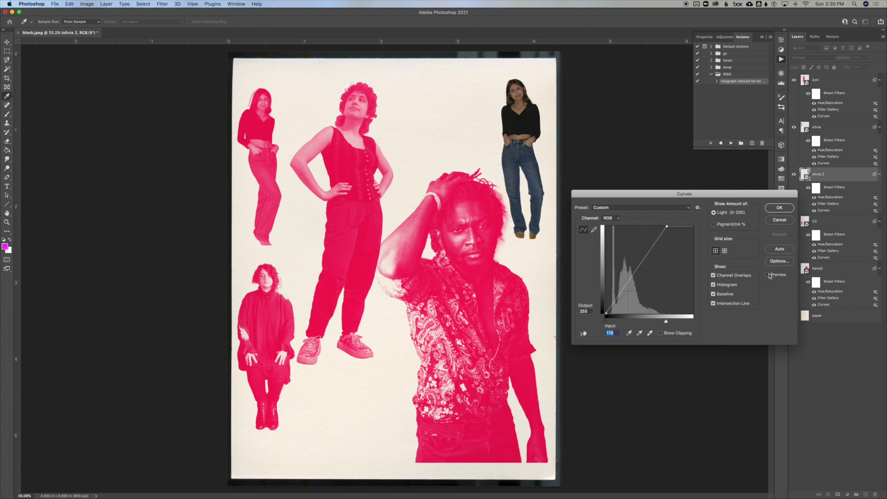
{"action": "left_click", "coordinate": [768, 274]}
{"action": "left_click", "coordinate": [767, 274]}
{"action": "left_click", "coordinate": [768, 275]}
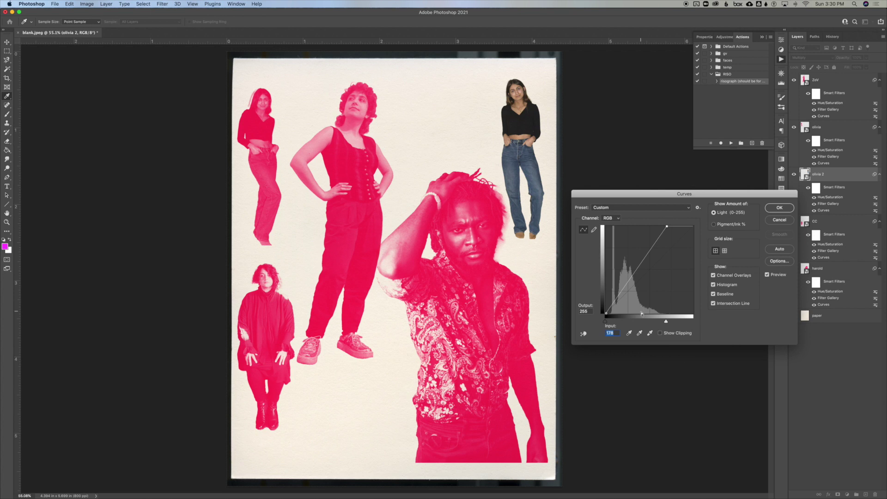
{"action": "key", "text": "Return"}
{"action": "left_click", "coordinate": [823, 128]}
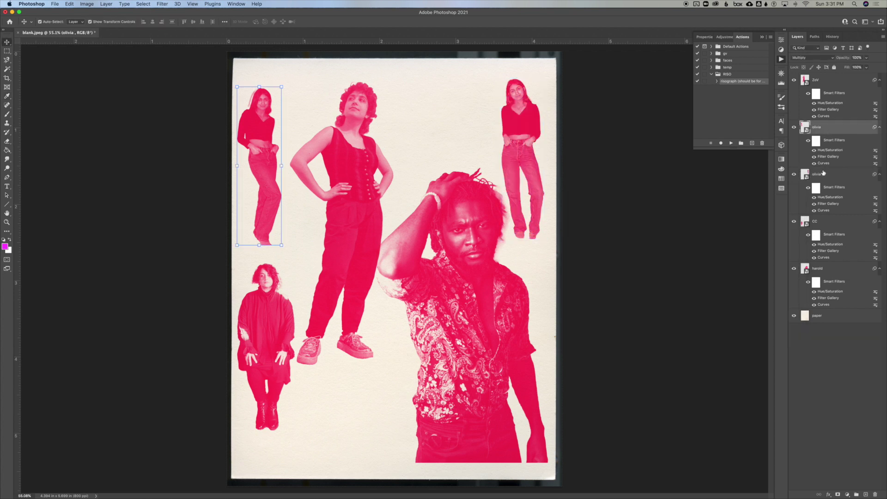
Step: Move the small olivia figure's Curves white point left to about 160 and confirm
{"action": "double_click", "coordinate": [823, 163]}
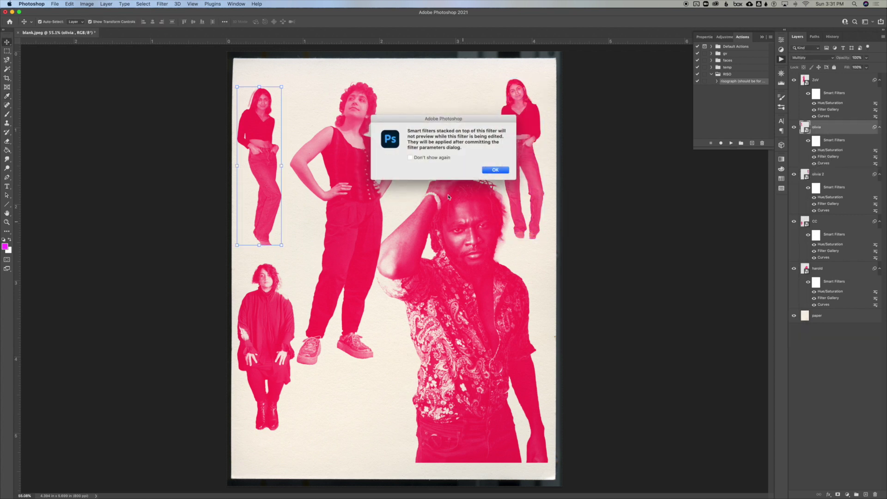
{"action": "left_click", "coordinate": [495, 170]}
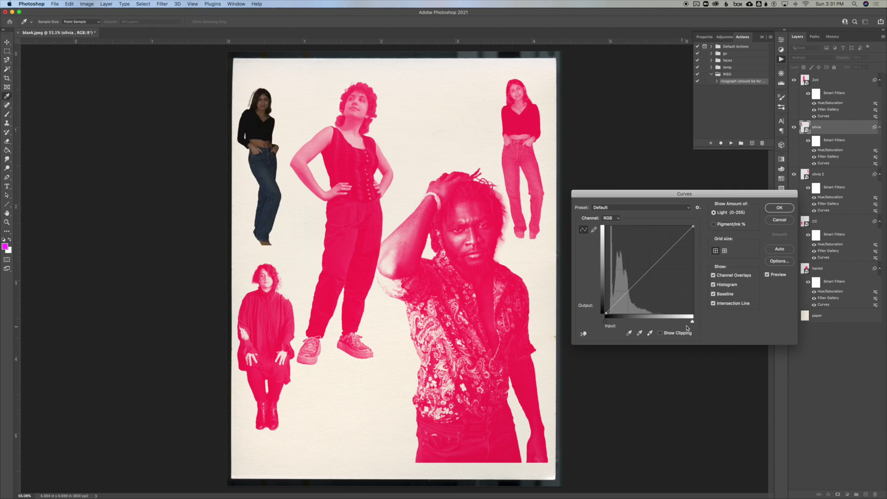
{"action": "left_click_drag", "start_coordinate": [693, 323], "coordinate": [660, 323]}
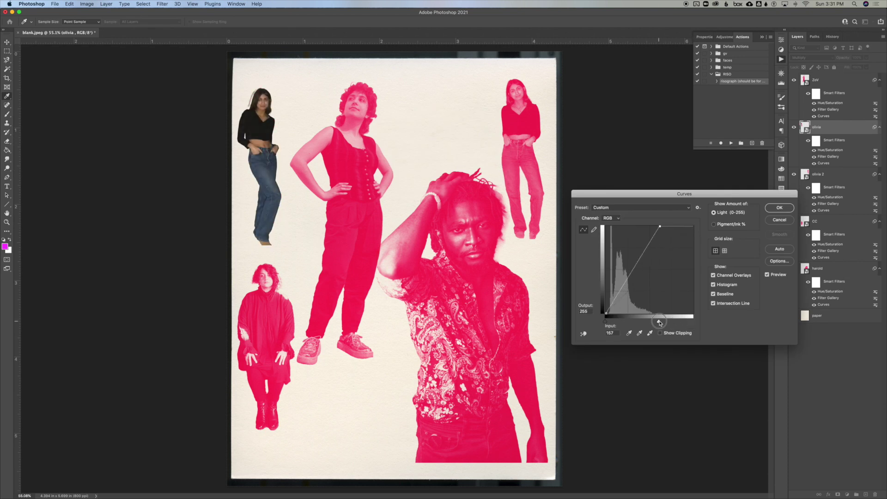
{"action": "left_click", "coordinate": [775, 210]}
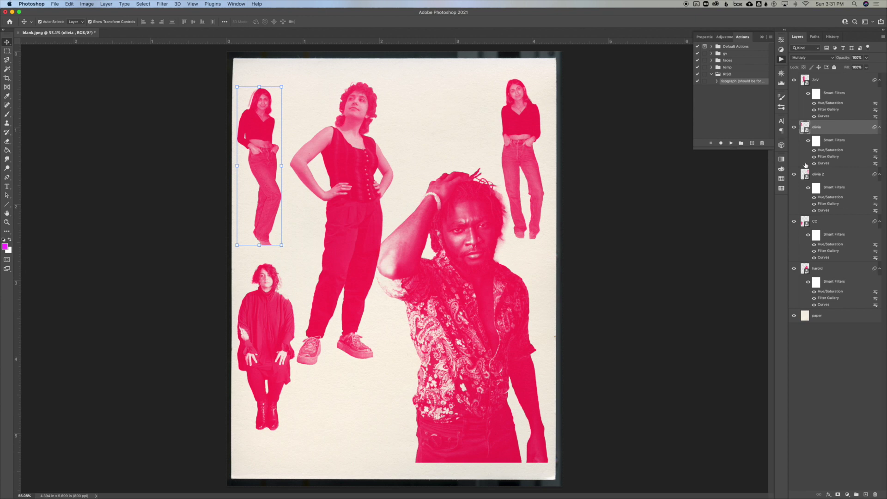
{"action": "double_click", "coordinate": [823, 164]}
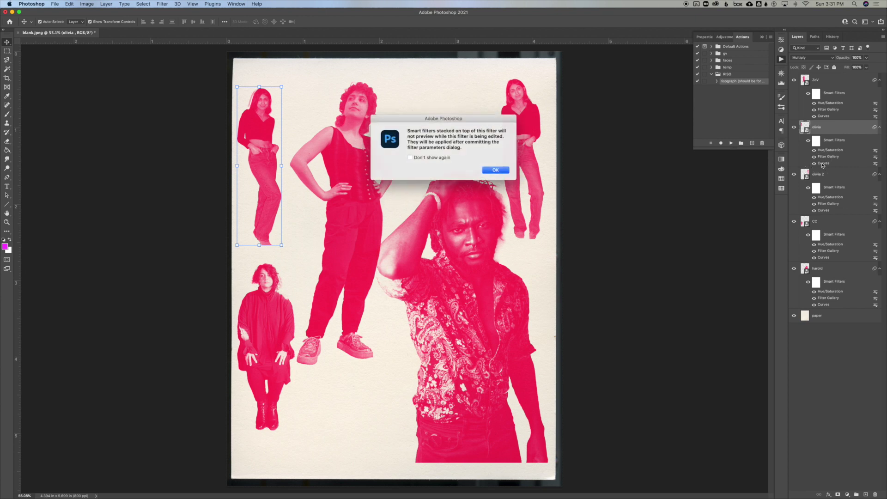
{"action": "left_click", "coordinate": [485, 171]}
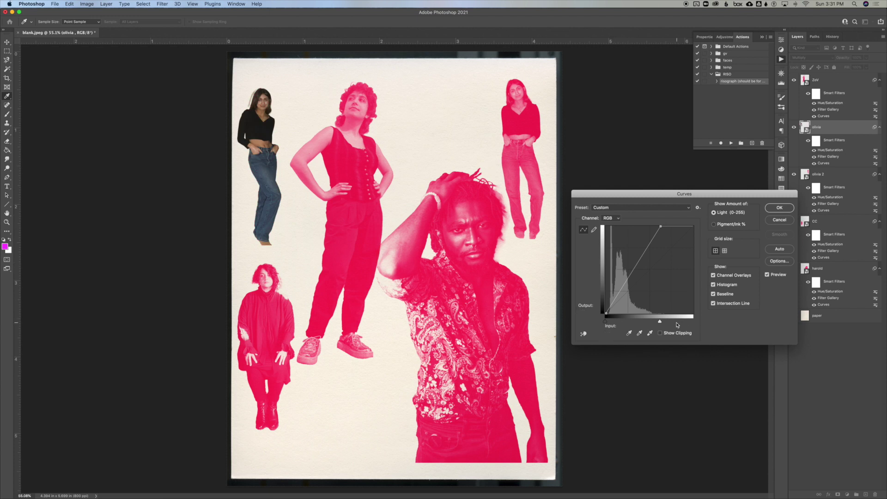
{"action": "left_click", "coordinate": [780, 209]}
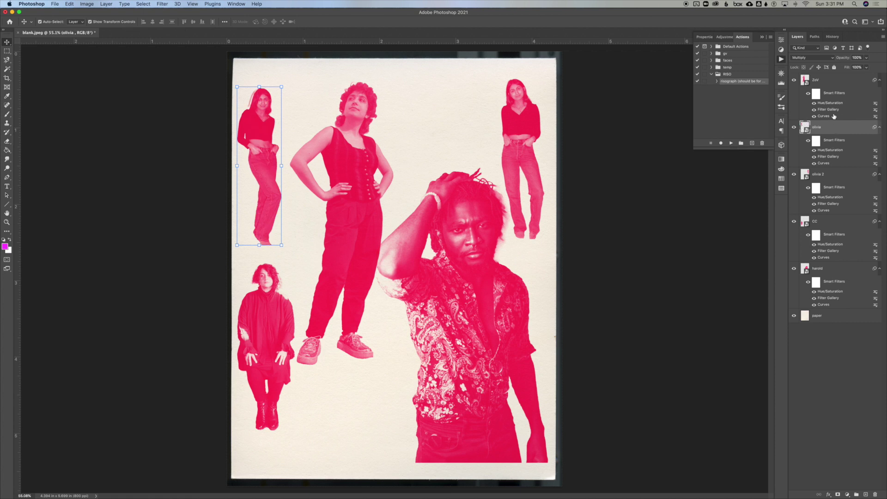
Step: Recheck ZoV's Curves filter without changes, then select the cc and harold figures
{"action": "left_click", "coordinate": [817, 84]}
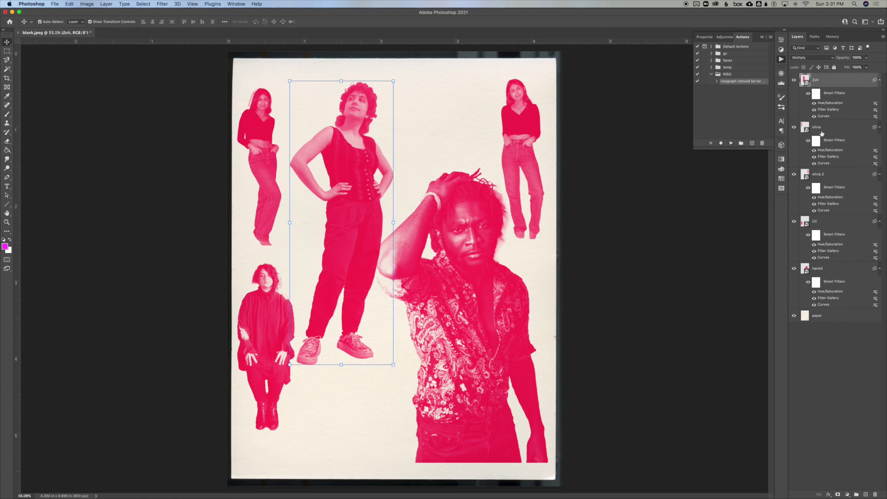
{"action": "double_click", "coordinate": [823, 117]}
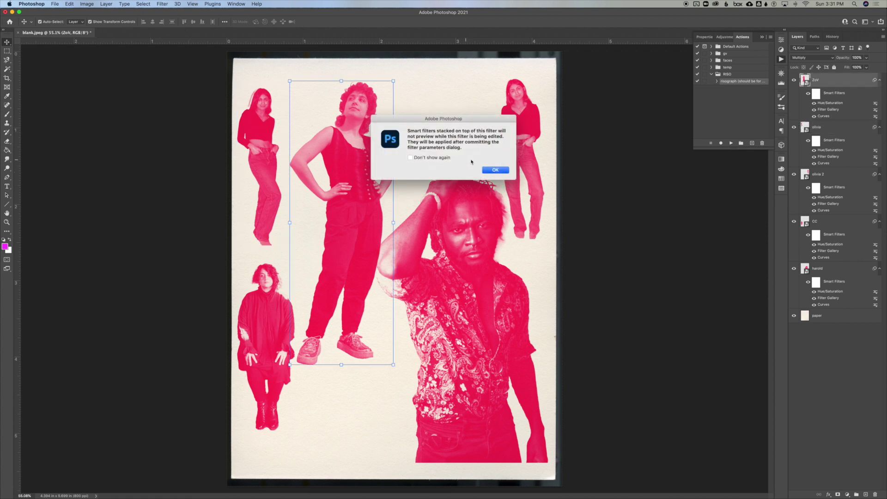
{"action": "left_click", "coordinate": [494, 170]}
{"action": "left_click", "coordinate": [780, 209]}
{"action": "left_click", "coordinate": [823, 254]}
{"action": "left_click", "coordinate": [468, 329]}
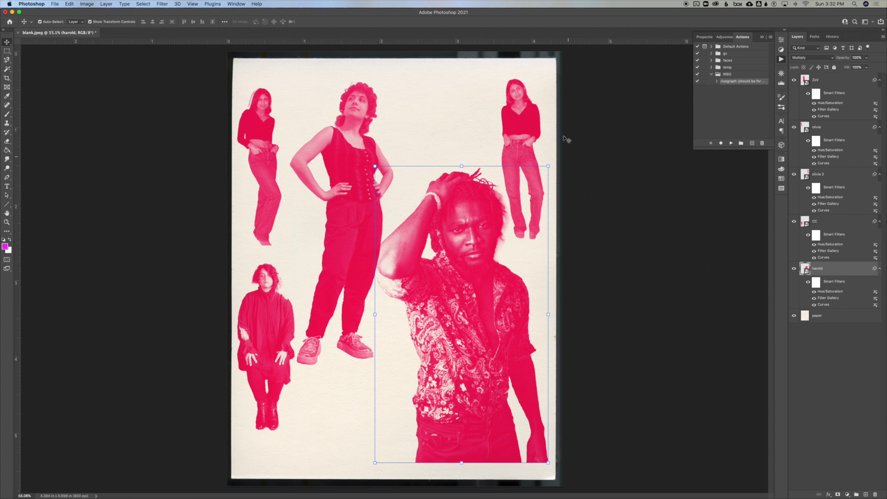
Step: Shift olivia 2's Hue/Saturation hue to about -52, turning her blue
{"action": "left_click", "coordinate": [519, 113]}
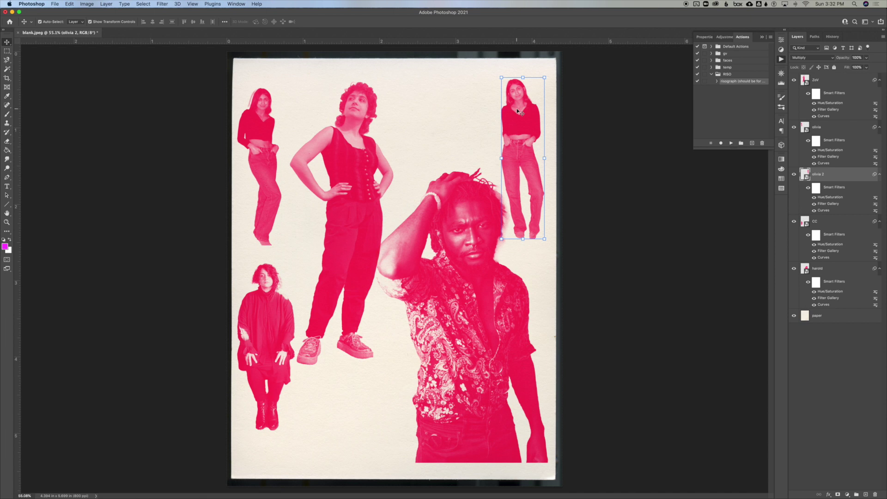
{"action": "double_click", "coordinate": [830, 197]}
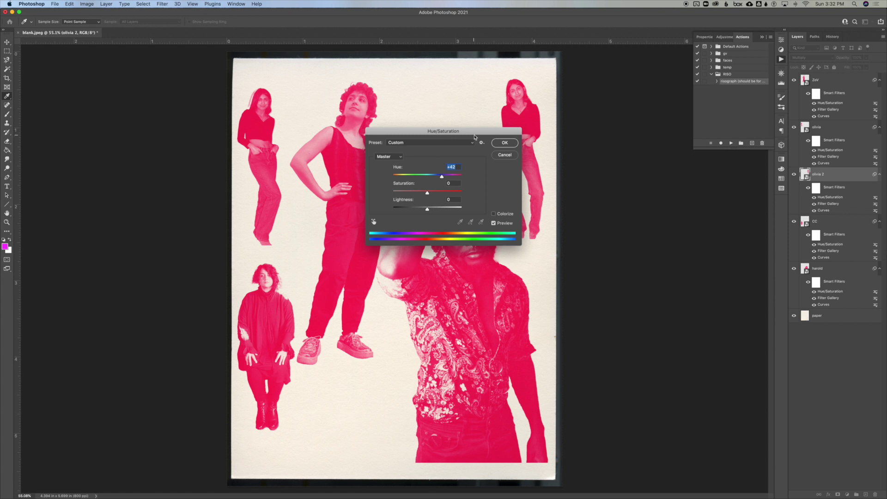
{"action": "left_click_drag", "start_coordinate": [475, 136], "coordinate": [660, 181]}
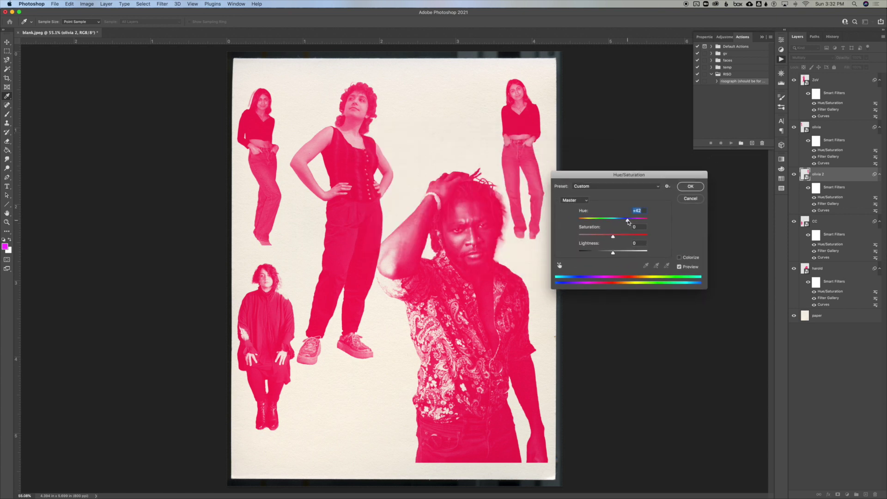
{"action": "left_click_drag", "start_coordinate": [628, 221], "coordinate": [595, 223]}
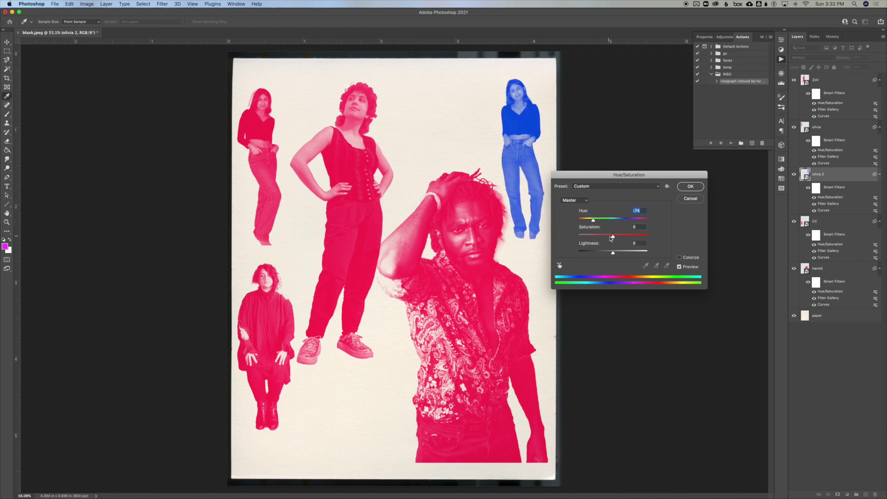
{"action": "left_click", "coordinate": [694, 187]}
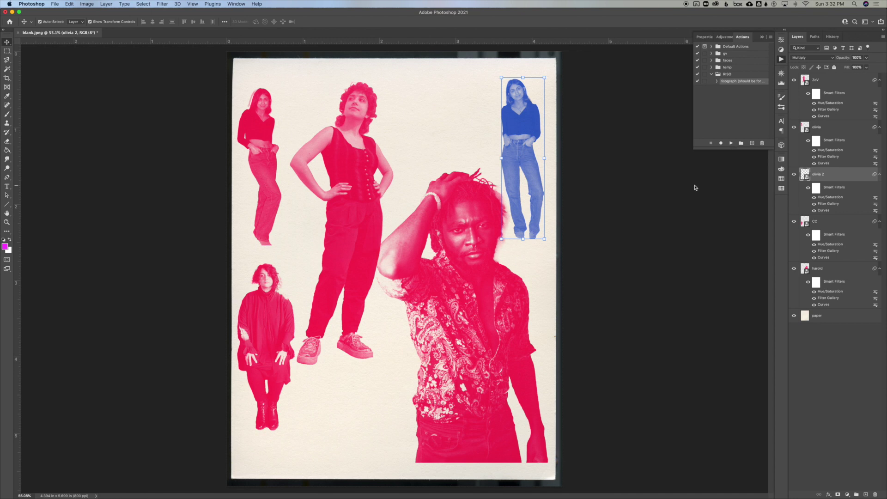
Step: Set harold's Hue/Saturation to hue about +170 and saturation -47, making him muted green
{"action": "left_click", "coordinate": [450, 316]}
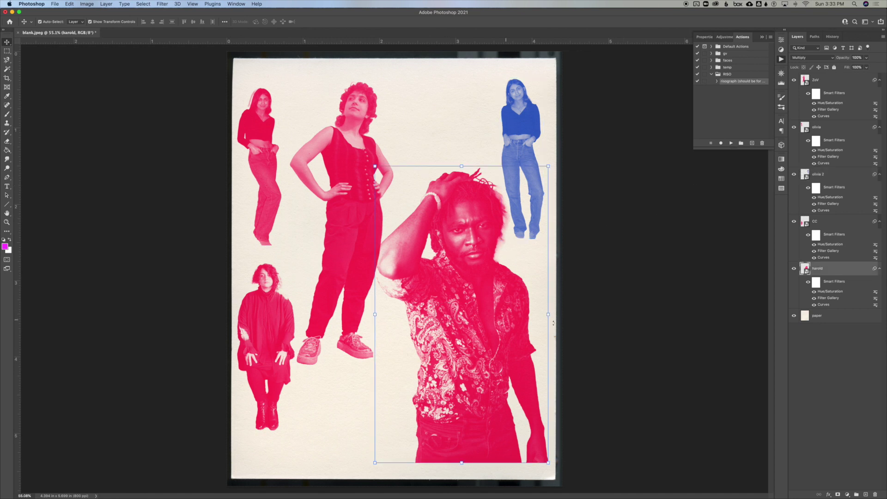
{"action": "double_click", "coordinate": [831, 291]}
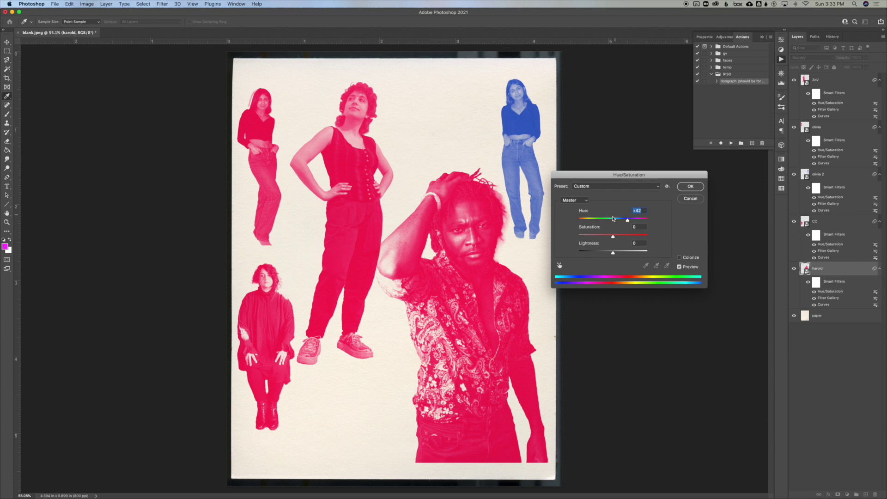
{"action": "left_click_drag", "start_coordinate": [627, 220], "coordinate": [646, 222]}
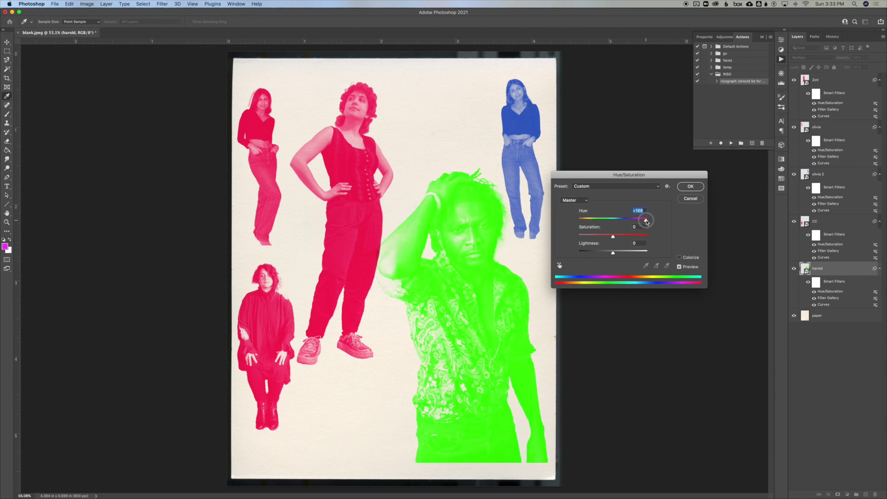
{"action": "left_click_drag", "start_coordinate": [609, 237], "coordinate": [597, 237]}
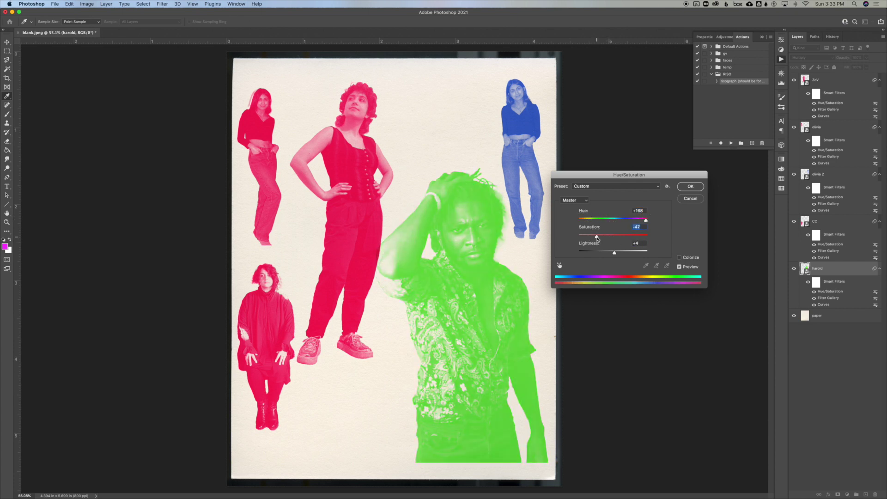
{"action": "left_click", "coordinate": [687, 186]}
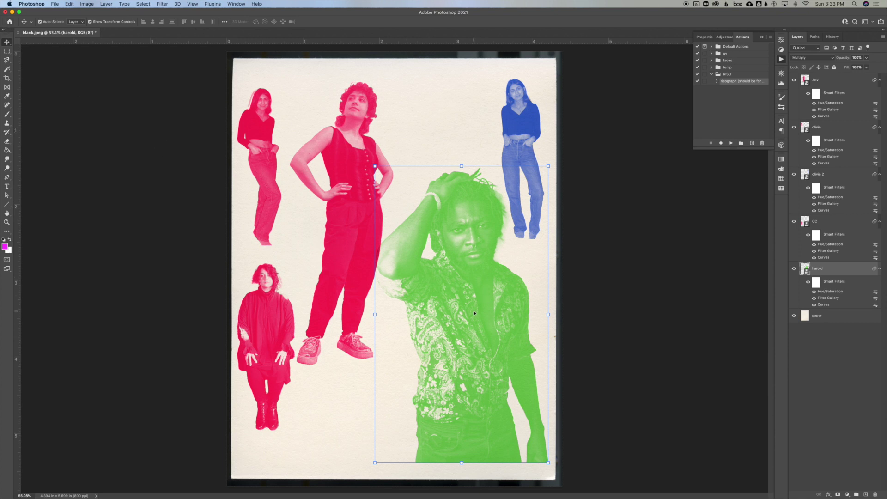
Step: Shift harold up-left and drag the pink olivia figure onto the blue one
{"action": "left_click_drag", "start_coordinate": [474, 313], "coordinate": [461, 326]}
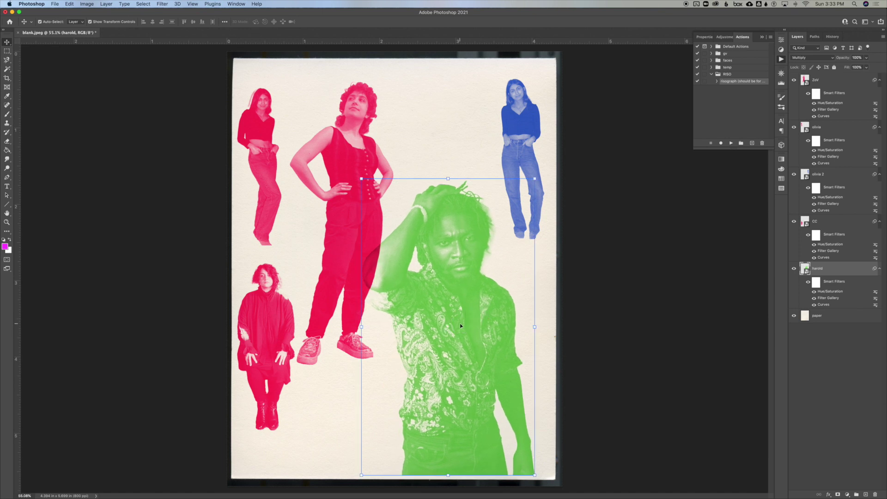
{"action": "left_click_drag", "start_coordinate": [256, 115], "coordinate": [530, 117]}
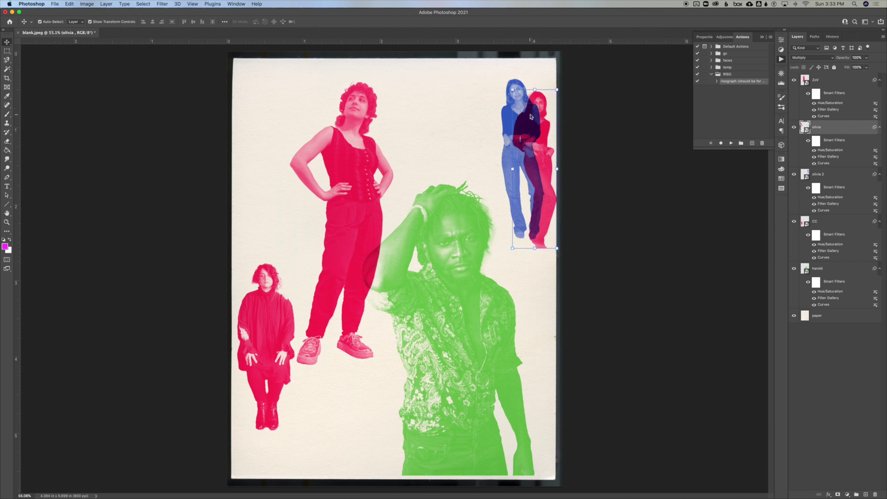
{"action": "key", "text": "super+t"}
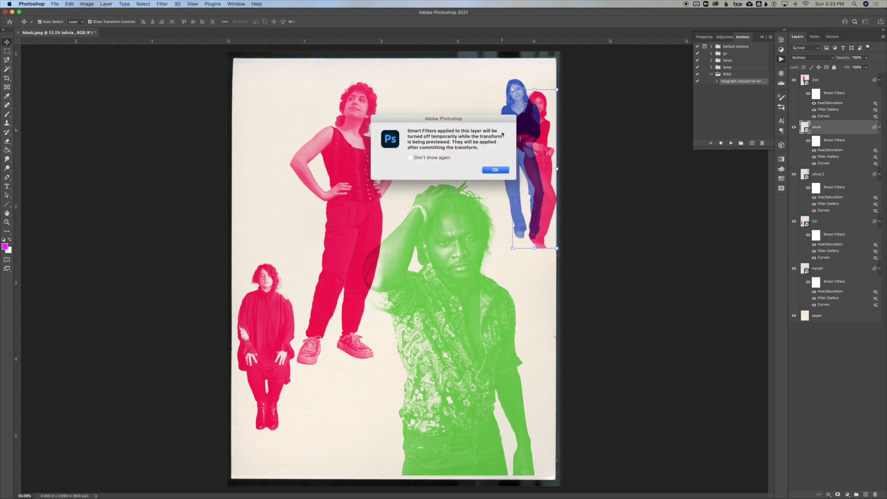
{"action": "left_click", "coordinate": [497, 171]}
{"action": "key", "text": "Return"}
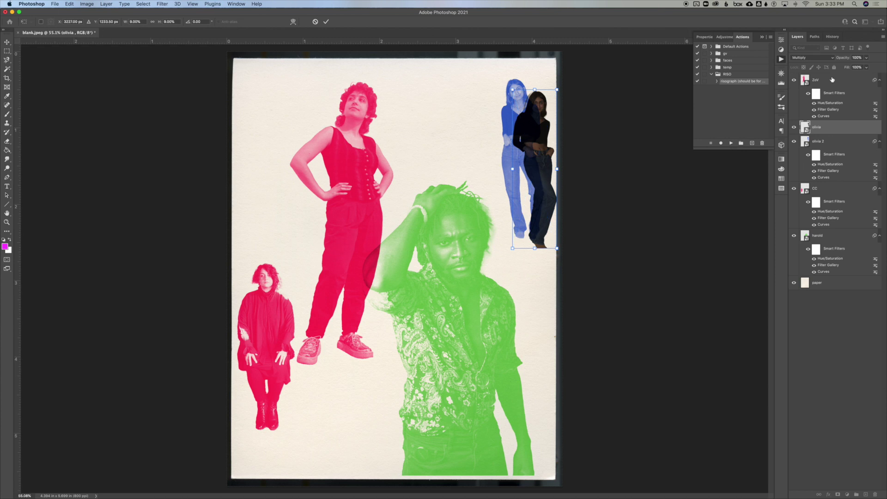
Step: Select both olivia layers and nudge the pair up-left together
{"action": "left_click", "coordinate": [831, 176]}
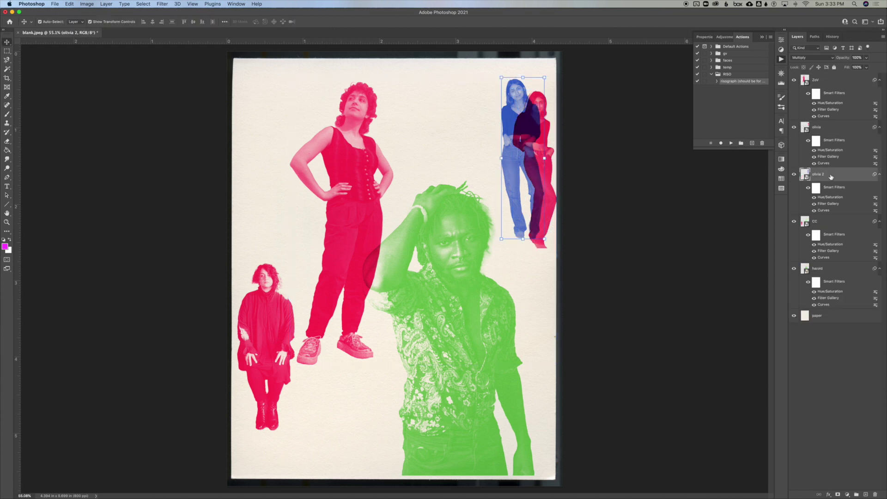
{"action": "left_click", "coordinate": [825, 131], "text": "shift"}
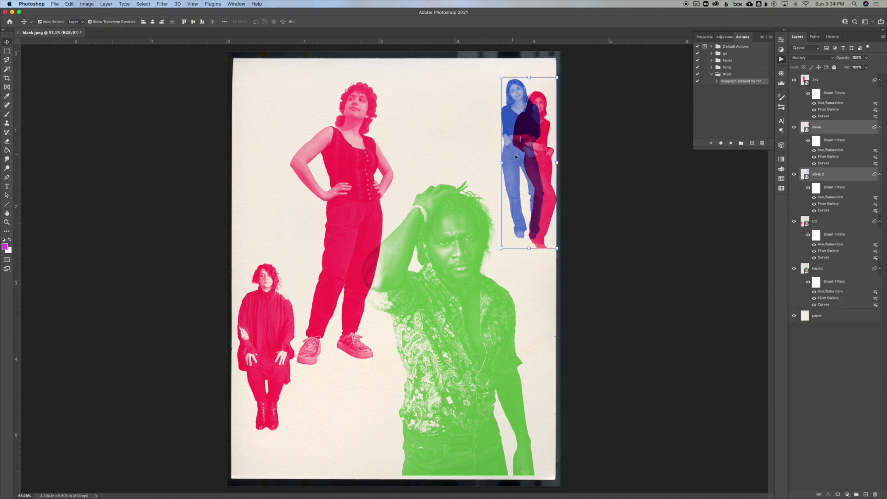
{"action": "left_click_drag", "start_coordinate": [523, 158], "coordinate": [512, 155]}
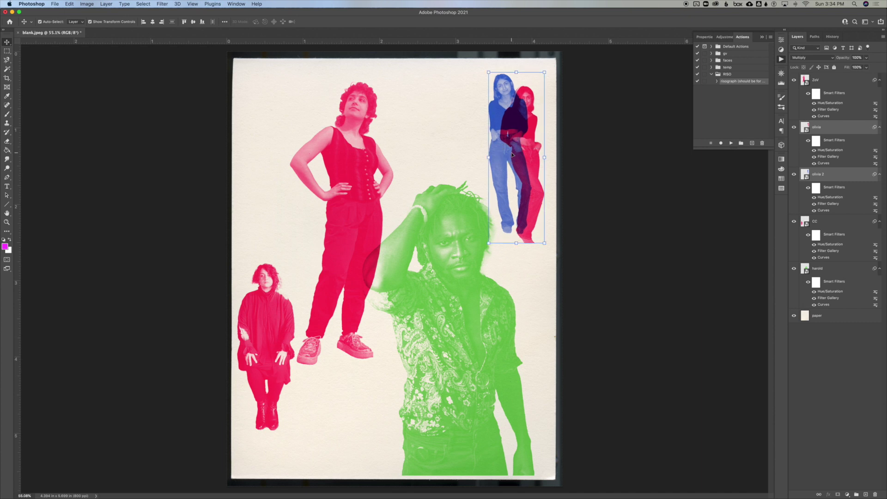
Step: Move the ZoV standing woman up-left and scale her down
{"action": "left_click", "coordinate": [290, 255]}
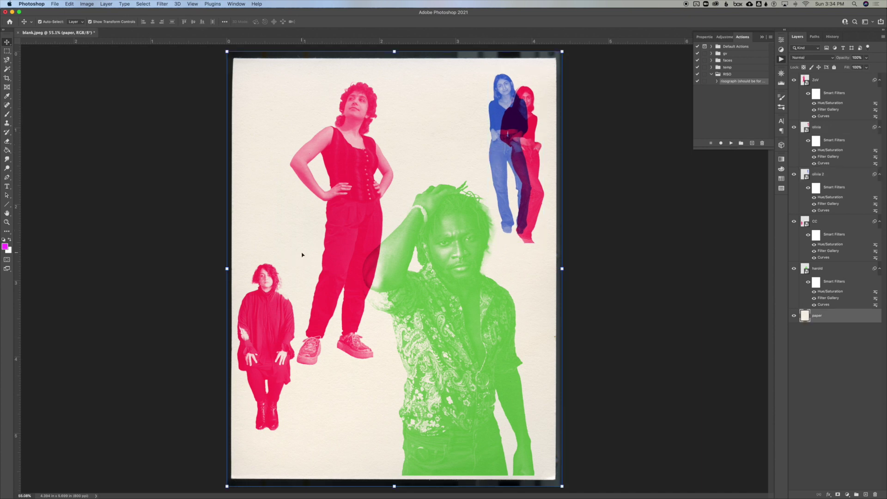
{"action": "left_click_drag", "start_coordinate": [349, 216], "coordinate": [338, 193]}
{"action": "key", "text": "super+t"}
{"action": "left_click", "coordinate": [494, 170]}
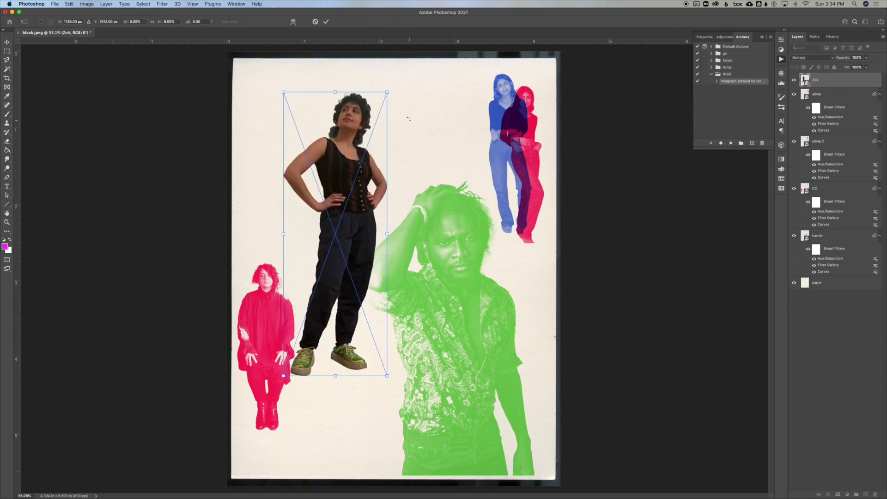
{"action": "left_click_drag", "start_coordinate": [388, 93], "coordinate": [337, 227]}
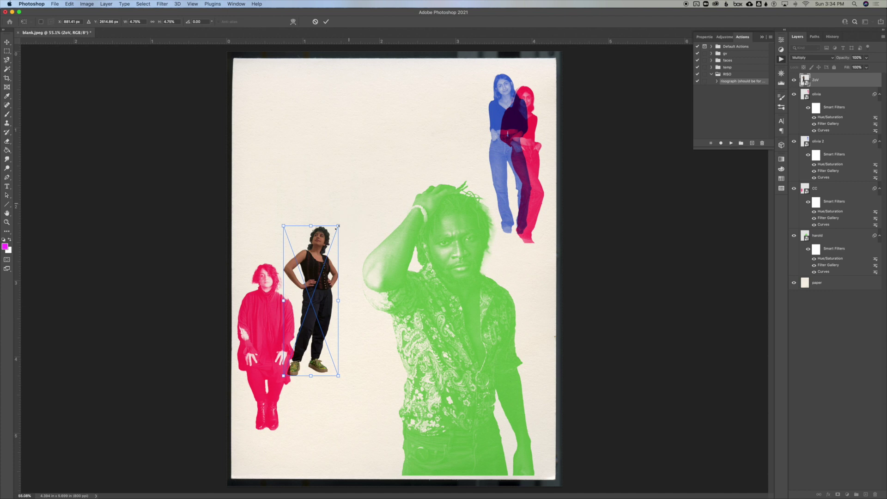
{"action": "key", "text": "Return"}
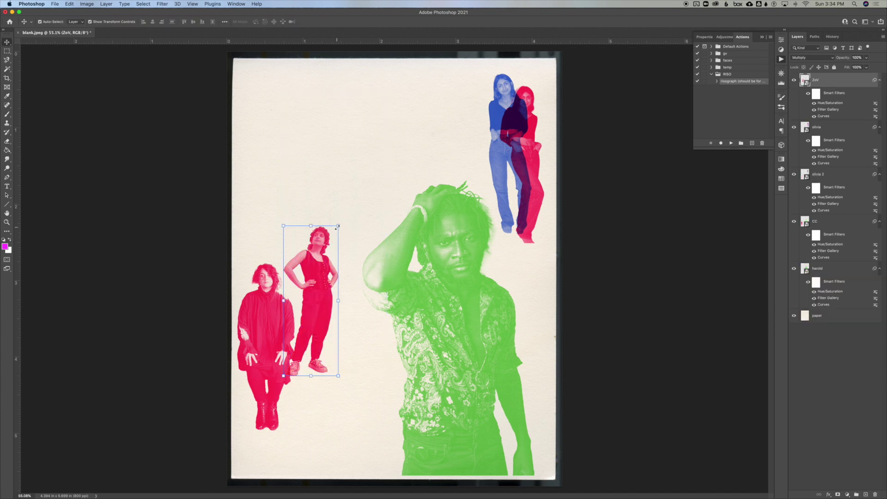
Step: Raise the standing woman on the page and duplicate her layer, aligning the copy over her
{"action": "left_click_drag", "start_coordinate": [322, 275], "coordinate": [321, 176]}
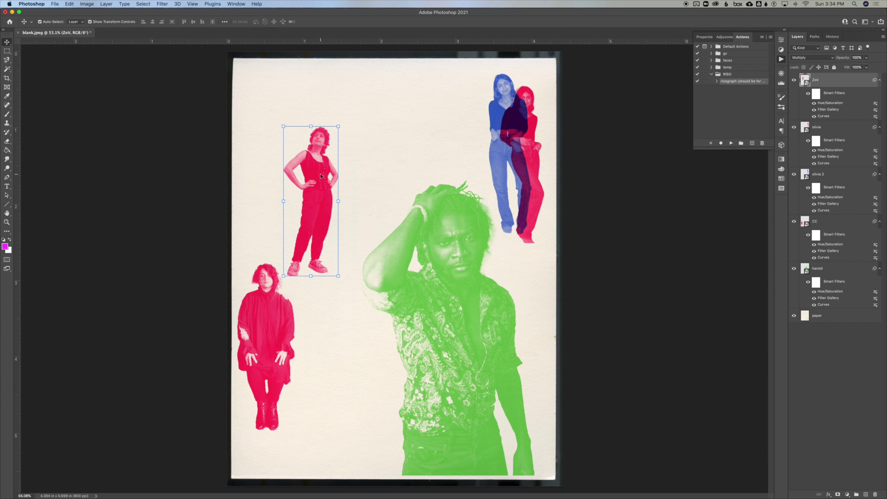
{"action": "key", "text": "super+v"}
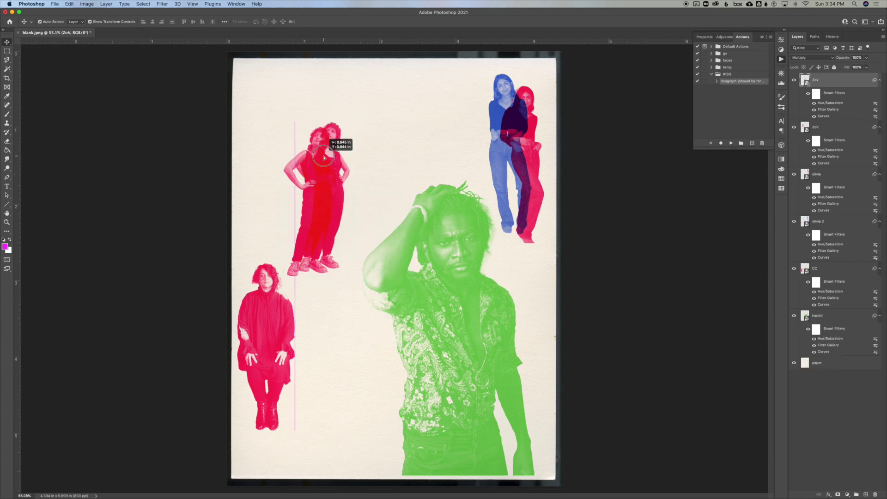
{"action": "left_click_drag", "start_coordinate": [324, 157], "coordinate": [310, 155]}
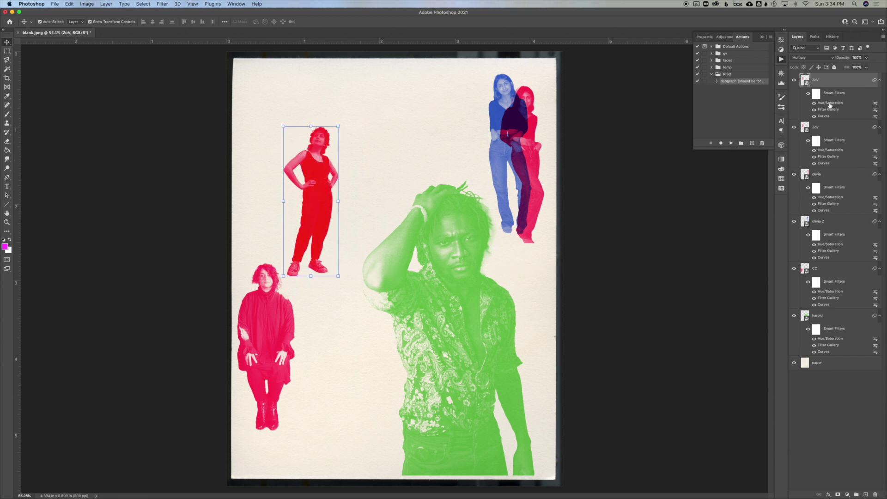
{"action": "double_click", "coordinate": [830, 103]}
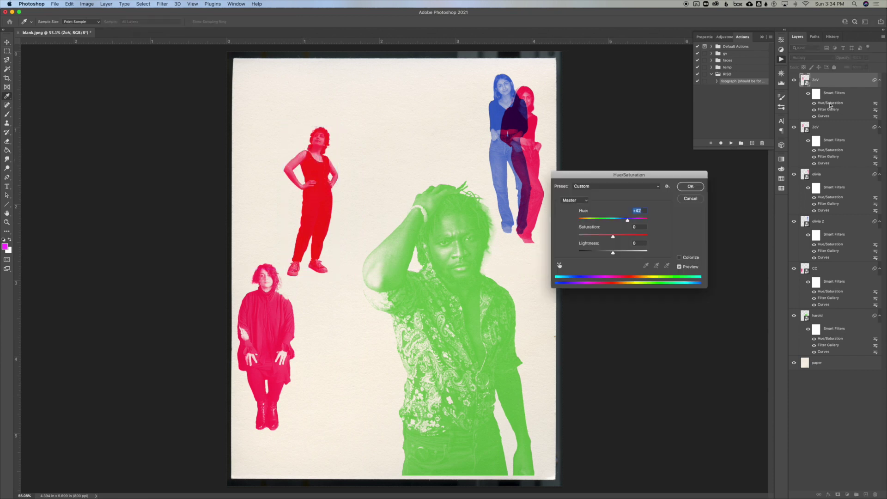
Step: Set the copy's Hue/Saturation hue to -35 purple and offset it slightly right of the red figure
{"action": "left_click", "coordinate": [607, 220]}
{"action": "left_click_drag", "start_coordinate": [607, 220], "coordinate": [601, 220]}
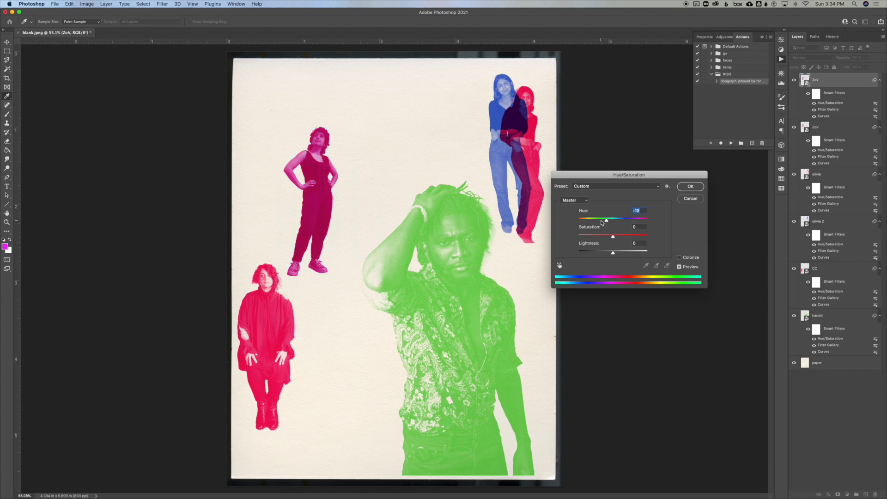
{"action": "left_click", "coordinate": [691, 187]}
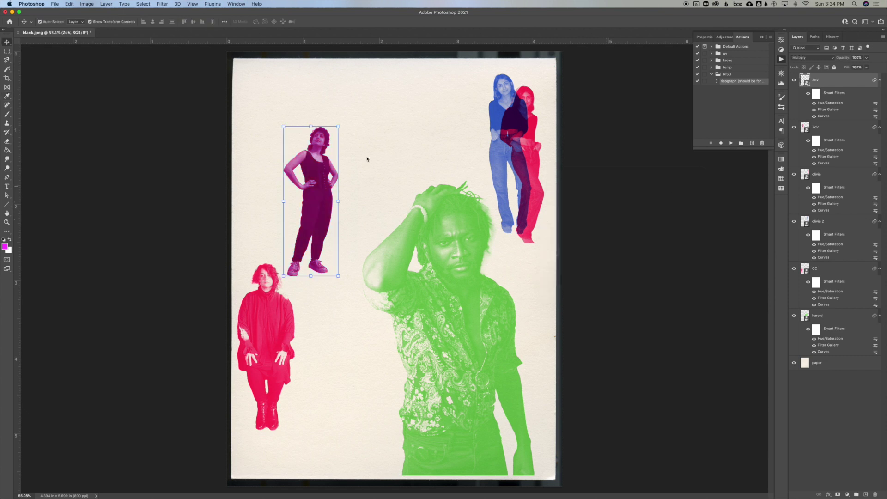
{"action": "scroll", "coordinate": [307, 167], "scroll_direction": "up", "scroll_amount": 5}
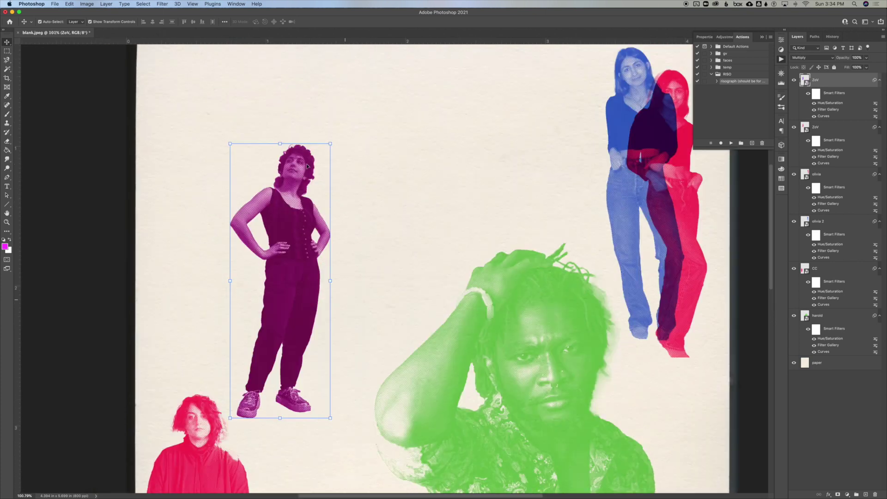
{"action": "left_click_drag", "start_coordinate": [318, 196], "coordinate": [323, 198]}
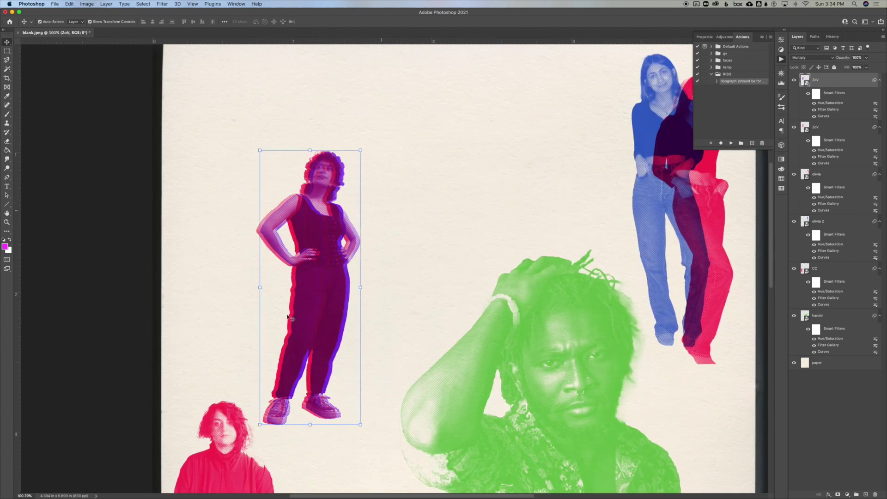
{"action": "scroll", "coordinate": [356, 273], "scroll_direction": "down", "scroll_amount": 5}
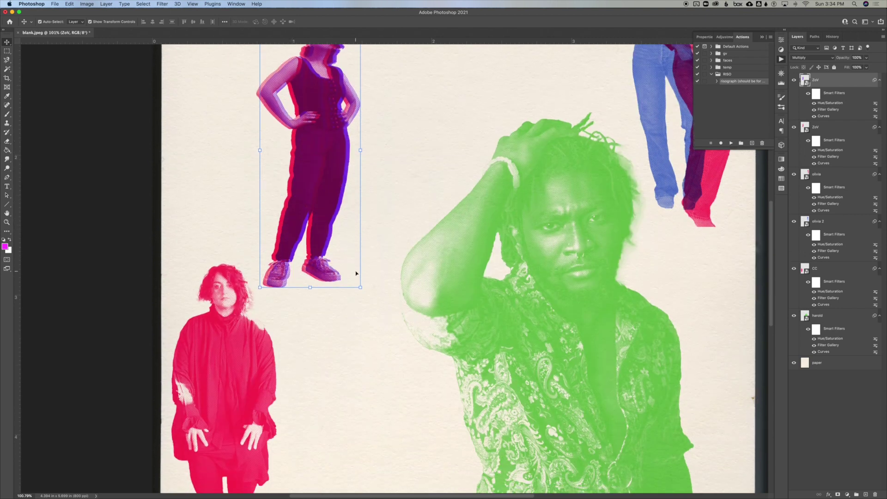
{"action": "scroll", "coordinate": [356, 273], "scroll_direction": "down", "scroll_amount": 5}
Step: Drag the seated woman onto the green man, enlarge her and position her beside him
{"action": "left_click", "coordinate": [345, 354]}
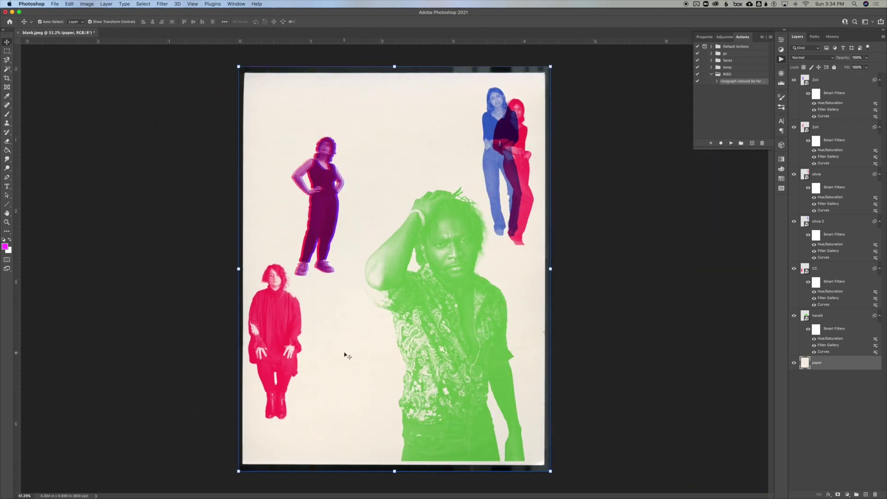
{"action": "left_click_drag", "start_coordinate": [294, 324], "coordinate": [412, 266]}
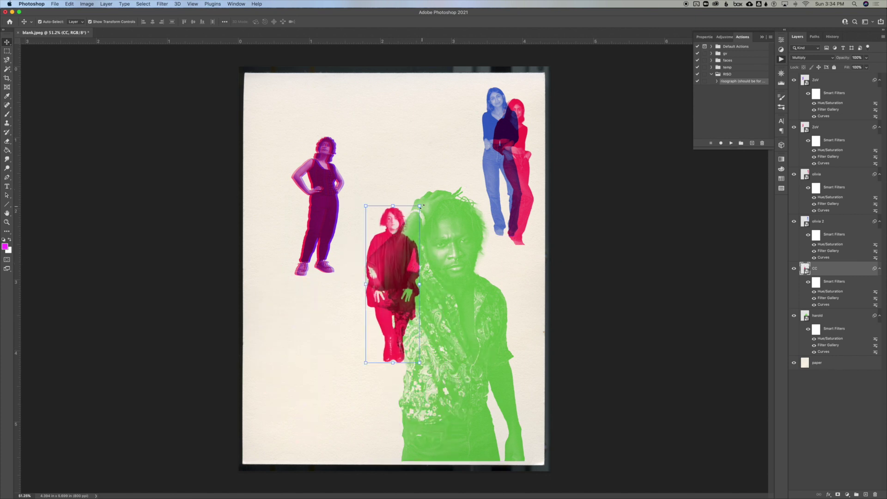
{"action": "left_click", "coordinate": [420, 206]}
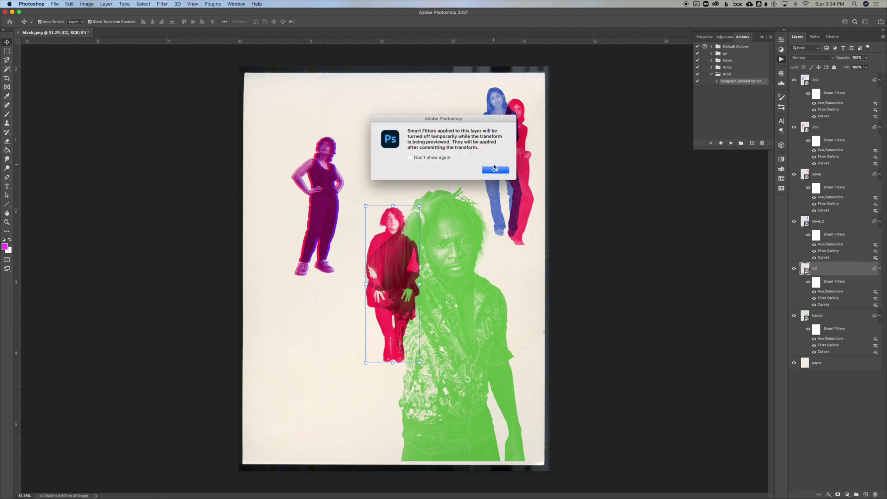
{"action": "left_click", "coordinate": [494, 170]}
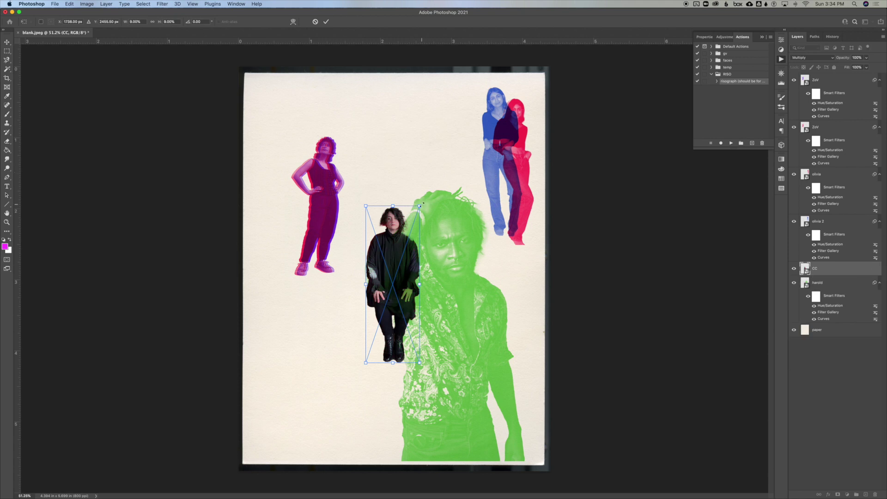
{"action": "left_click_drag", "start_coordinate": [420, 206], "coordinate": [447, 127]}
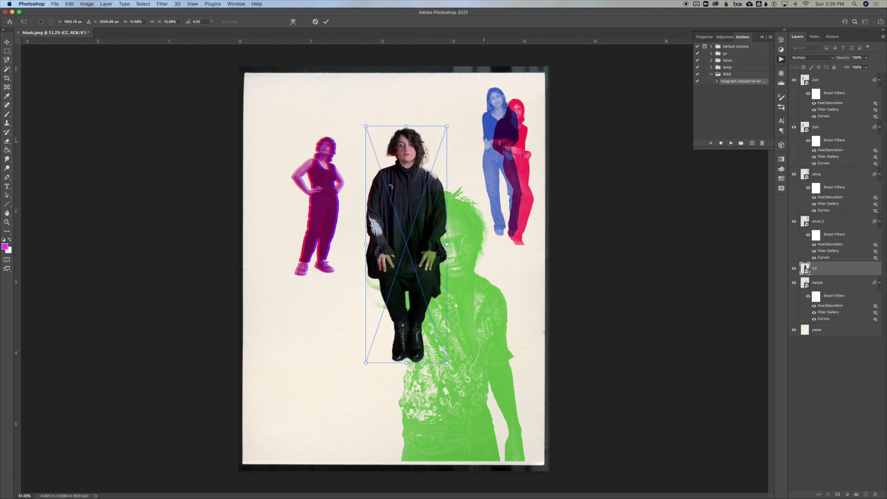
{"action": "left_click_drag", "start_coordinate": [390, 189], "coordinate": [374, 267]}
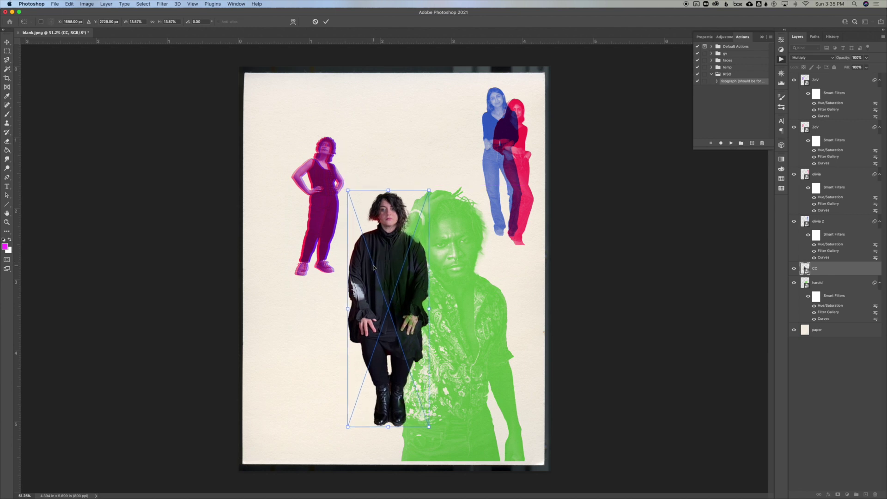
{"action": "key", "text": "Return"}
{"action": "scroll", "coordinate": [375, 267], "scroll_direction": "up", "scroll_amount": 5}
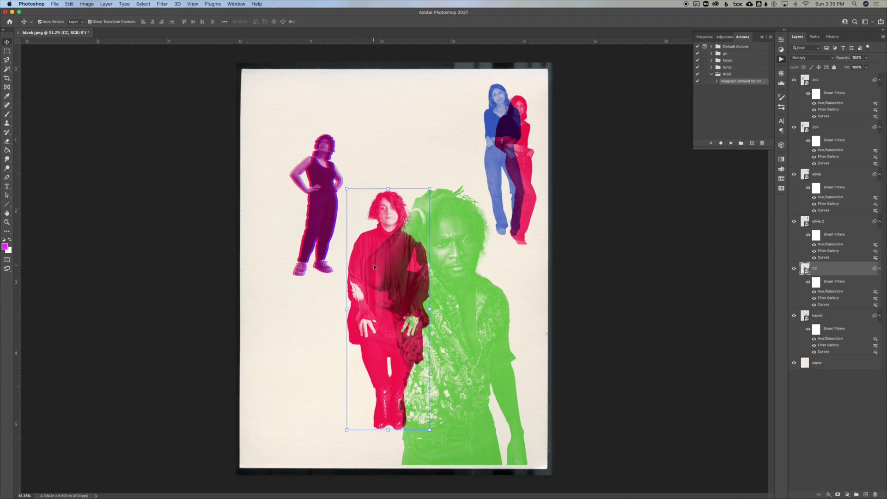
{"action": "scroll", "coordinate": [374, 267], "scroll_direction": "up", "scroll_amount": 8}
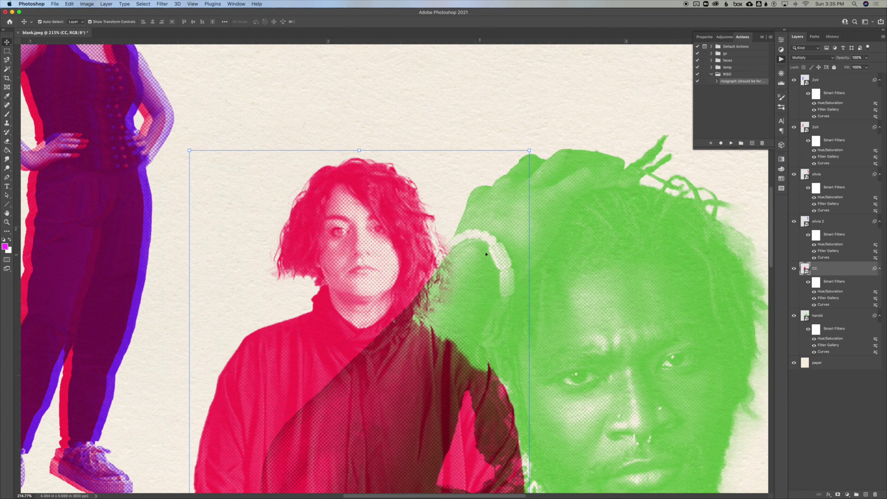
Step: Enlarge the seated woman slightly more using the top-right transform handle
{"action": "left_click", "coordinate": [530, 148]}
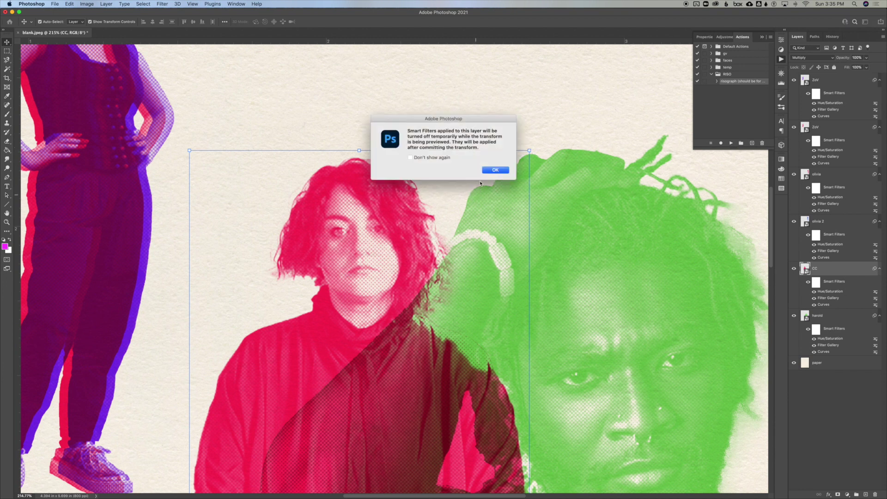
{"action": "left_click", "coordinate": [493, 170]}
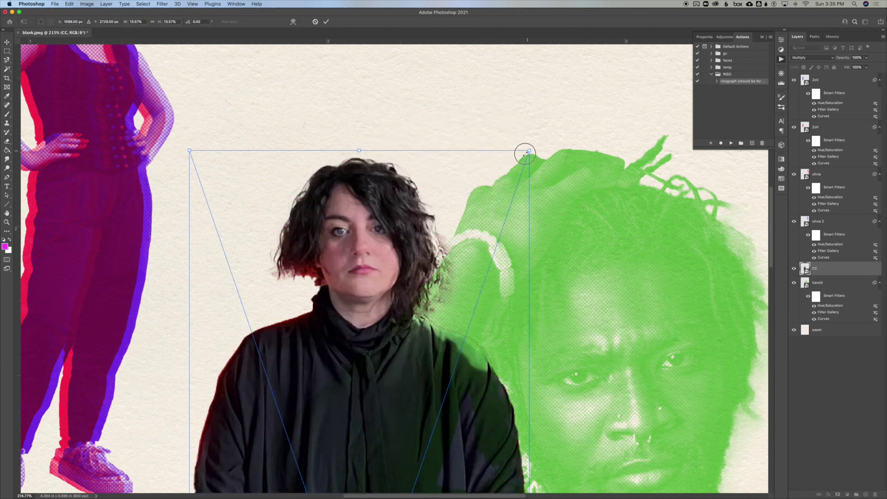
{"action": "left_click_drag", "start_coordinate": [525, 151], "coordinate": [566, 103]}
{"action": "key", "text": "Return"}
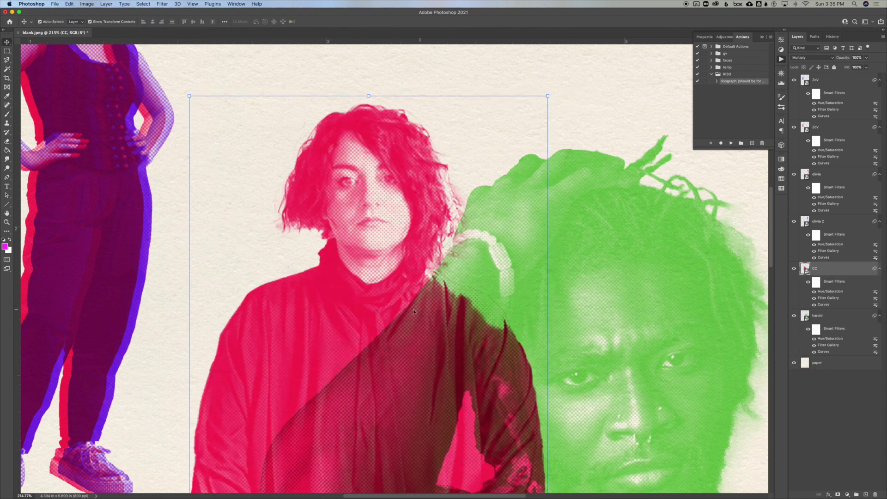
Step: Pan around the canvas to check the collage composition
{"action": "scroll", "coordinate": [440, 300], "scroll_direction": "down", "scroll_amount": 5}
{"action": "scroll", "coordinate": [440, 300], "scroll_direction": "left", "scroll_amount": 8}
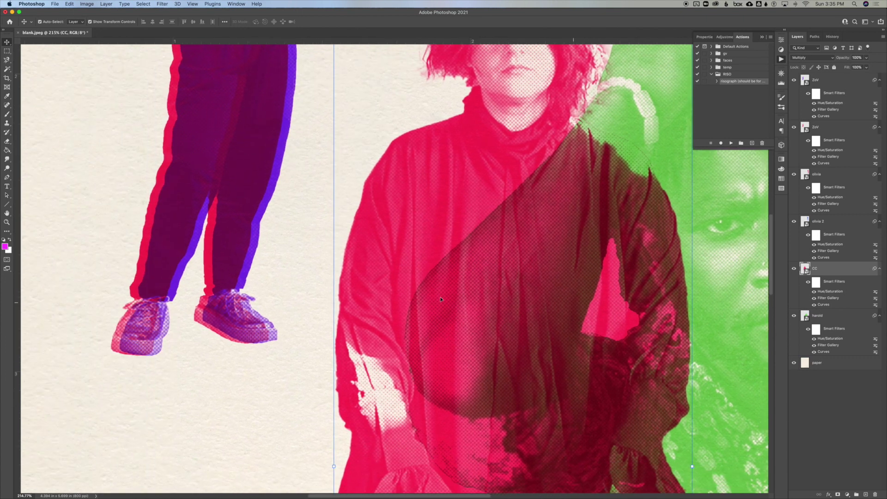
{"action": "scroll", "coordinate": [441, 299], "scroll_direction": "up", "scroll_amount": 5}
{"action": "scroll", "coordinate": [440, 299], "scroll_direction": "right", "scroll_amount": 4}
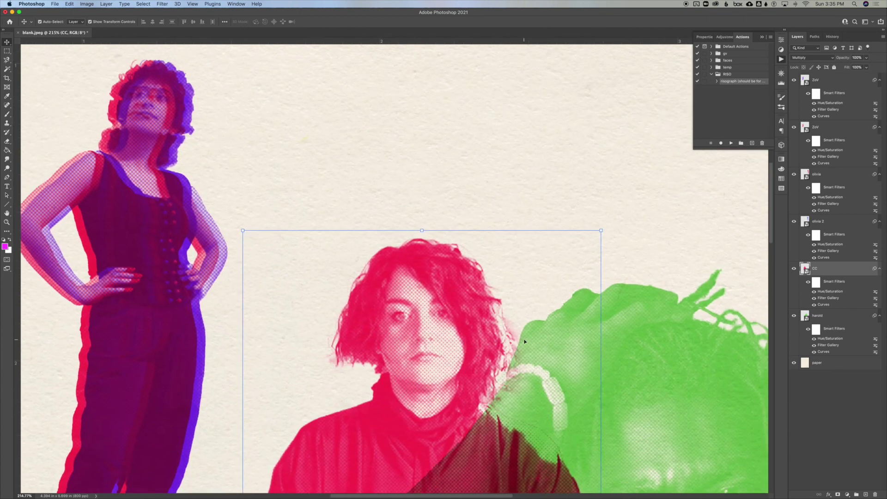
{"action": "scroll", "coordinate": [524, 341], "scroll_direction": "down", "scroll_amount": 4}
{"action": "scroll", "coordinate": [524, 341], "scroll_direction": "right", "scroll_amount": 2}
{"action": "scroll", "coordinate": [524, 341], "scroll_direction": "up", "scroll_amount": 6}
{"action": "scroll", "coordinate": [524, 341], "scroll_direction": "left", "scroll_amount": 5}
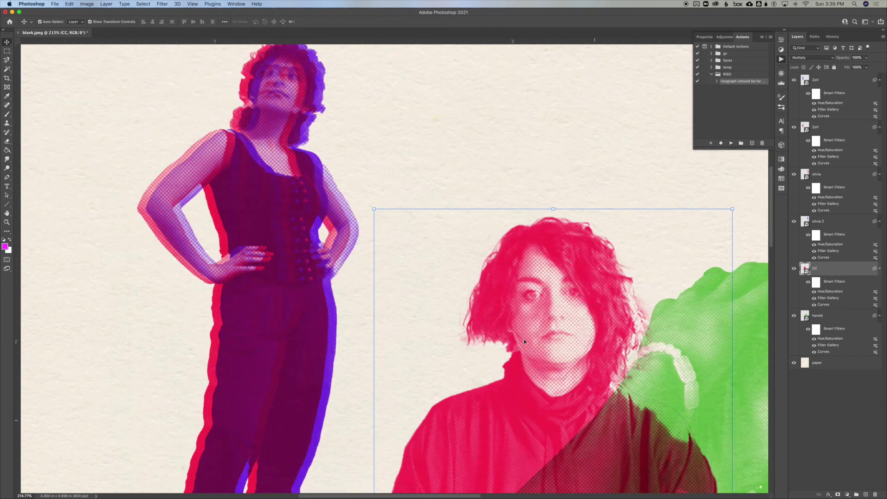
{"action": "scroll", "coordinate": [525, 341], "scroll_direction": "down", "scroll_amount": 4}
{"action": "scroll", "coordinate": [525, 341], "scroll_direction": "right", "scroll_amount": 5}
{"action": "scroll", "coordinate": [525, 341], "scroll_direction": "down", "scroll_amount": 3}
{"action": "scroll", "coordinate": [524, 341], "scroll_direction": "right", "scroll_amount": 3}
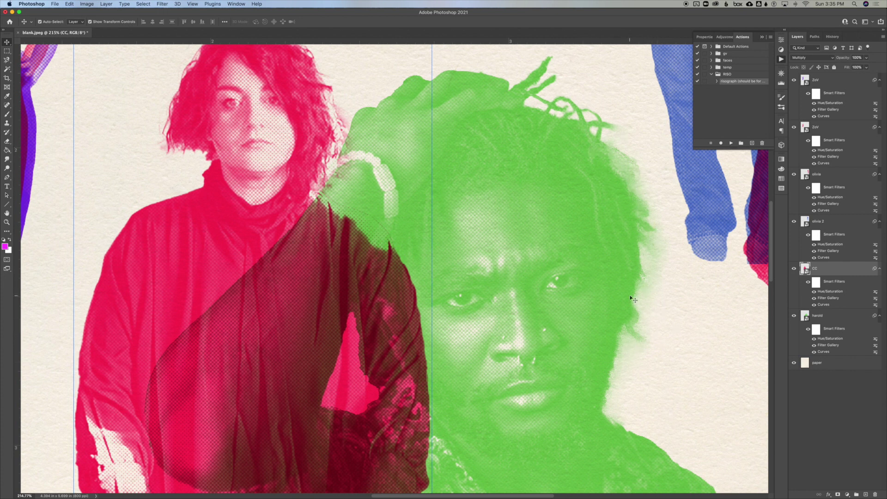
{"action": "scroll", "coordinate": [629, 297], "scroll_direction": "down", "scroll_amount": 5}
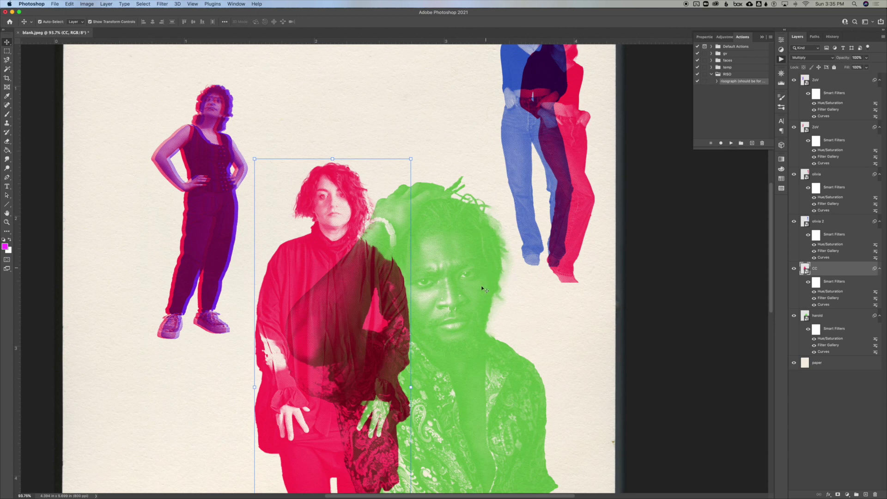
{"action": "scroll", "coordinate": [506, 324], "scroll_direction": "down", "scroll_amount": 4}
{"action": "scroll", "coordinate": [518, 339], "scroll_direction": "up", "scroll_amount": 5}
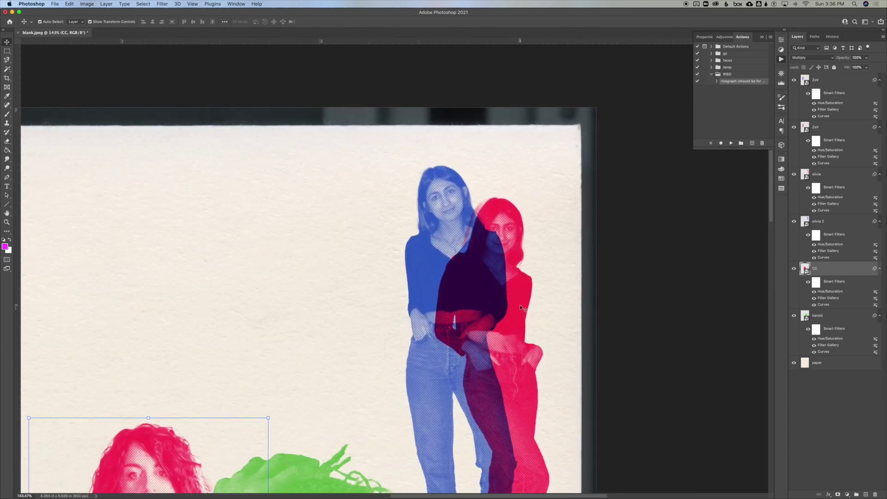
Step: Nudge the red top-right figure, open its source image and show its mask as a red overlay
{"action": "left_click_drag", "start_coordinate": [520, 304], "coordinate": [516, 273]}
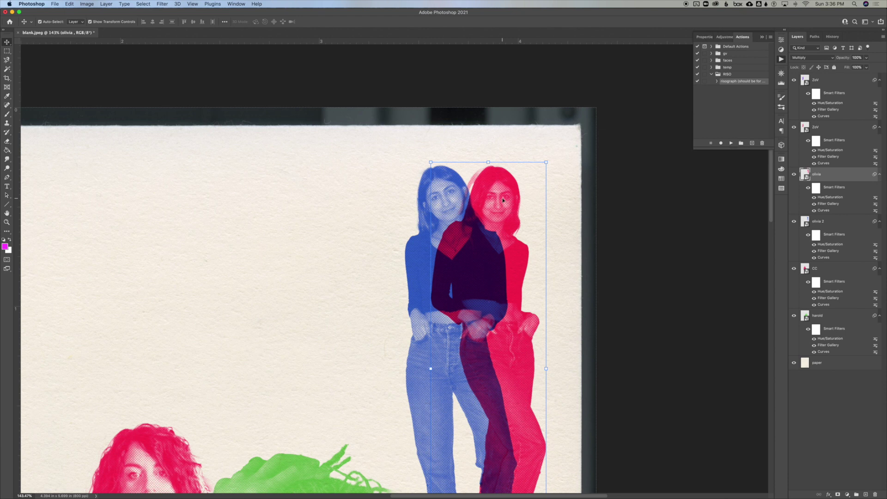
{"action": "double_click", "coordinate": [805, 175]}
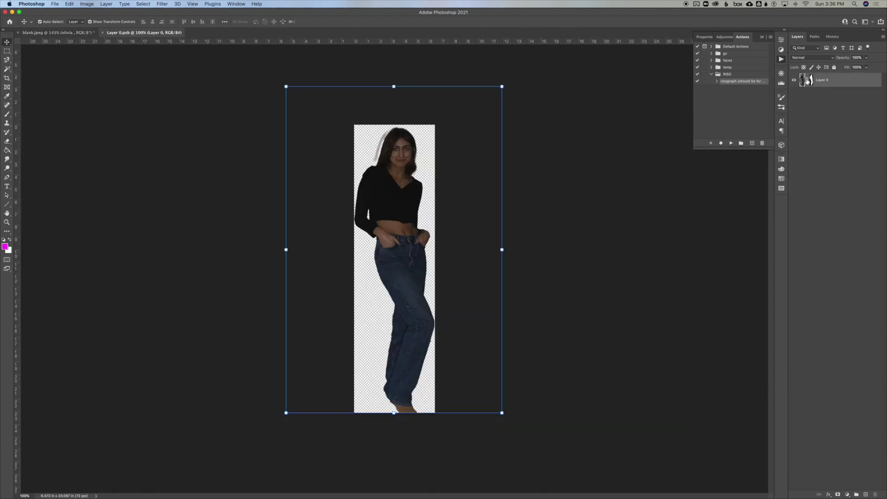
{"action": "left_click", "coordinate": [811, 80]}
{"action": "key", "text": "backslash"}
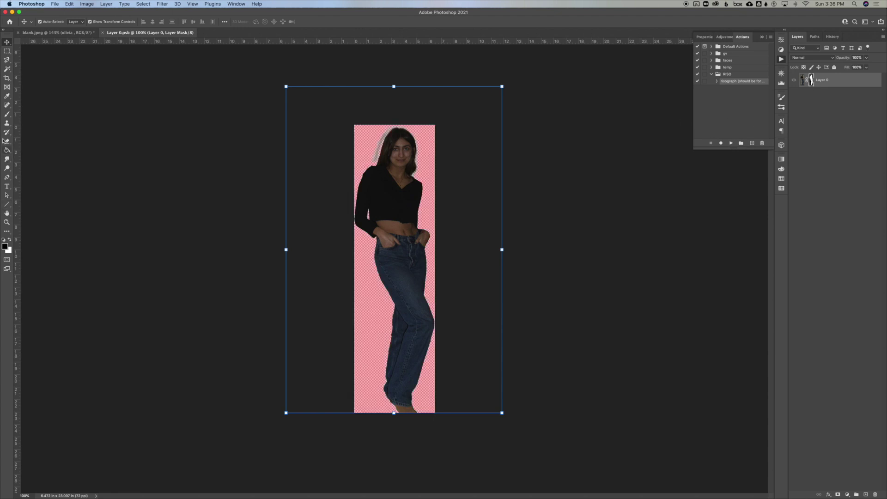
Step: Select the Brush tool, target the layer image, then save and close the figure document
{"action": "left_click", "coordinate": [5, 116]}
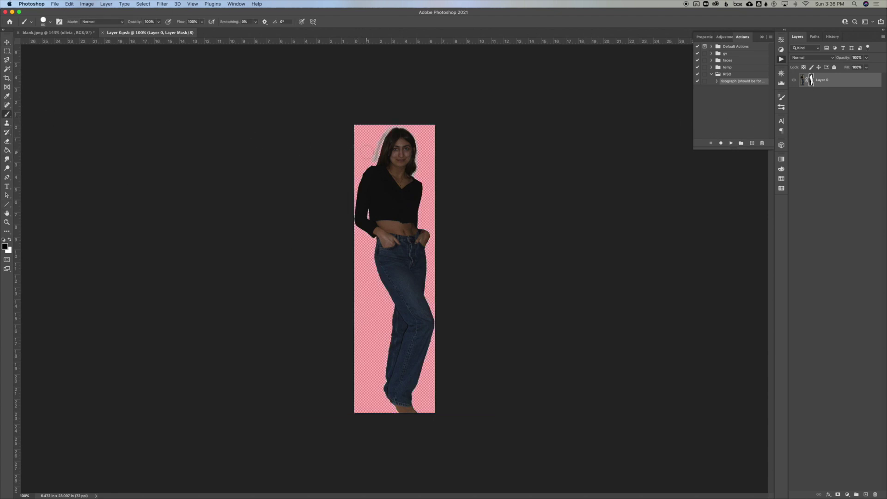
{"action": "scroll", "coordinate": [334, 292], "scroll_direction": "up", "scroll_amount": 3}
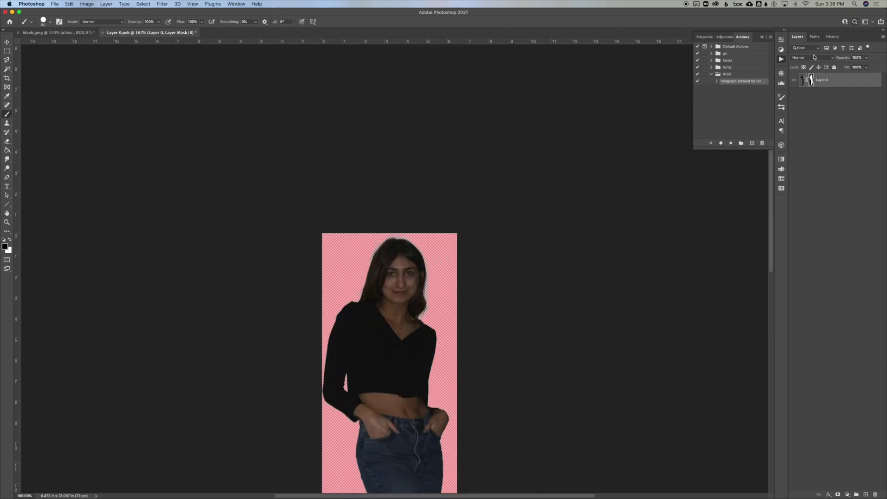
{"action": "left_click", "coordinate": [802, 78]}
{"action": "key", "text": "super+s"}
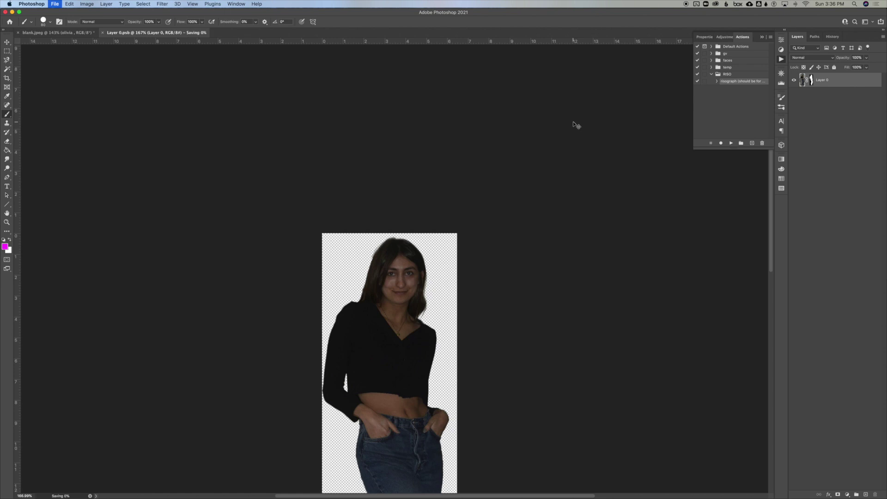
{"action": "key", "text": "super+w"}
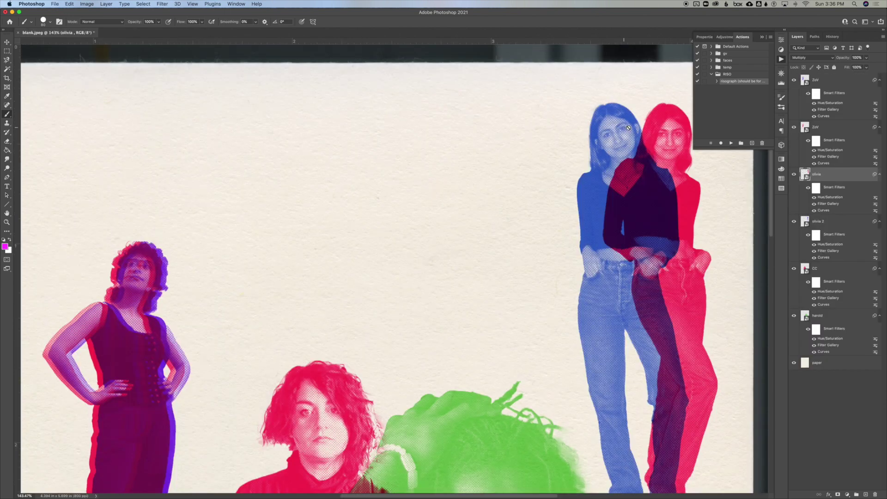
Step: Confirm green 00a11d as the foreground colour and pink ff4fb3 as the background colour
{"action": "scroll", "coordinate": [474, 284], "scroll_direction": "down", "scroll_amount": 10}
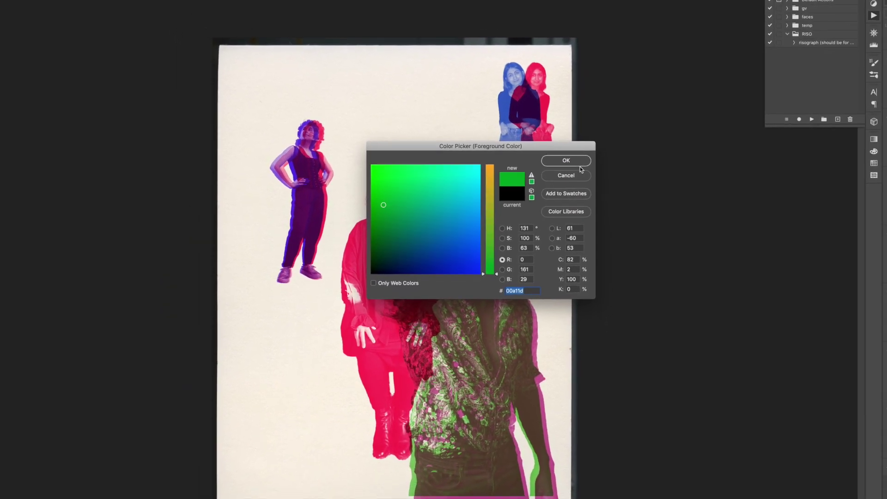
{"action": "left_click", "coordinate": [578, 156]}
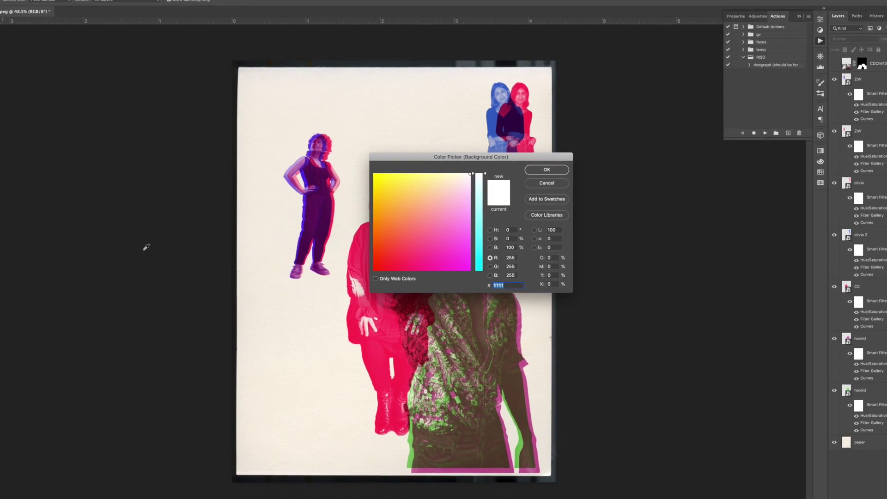
{"action": "left_click", "coordinate": [444, 239]}
{"action": "key", "text": "Return"}
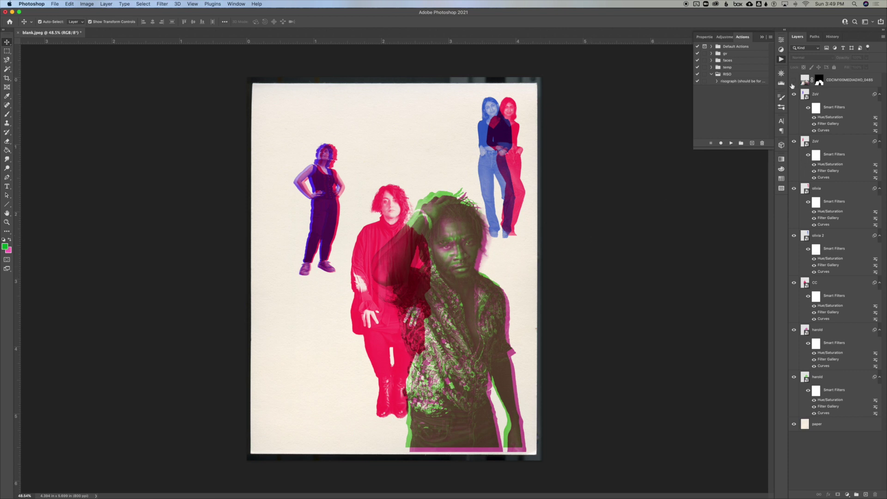
Step: Make the selfie photo layer visible and convert it to a smart object
{"action": "left_click", "coordinate": [794, 82]}
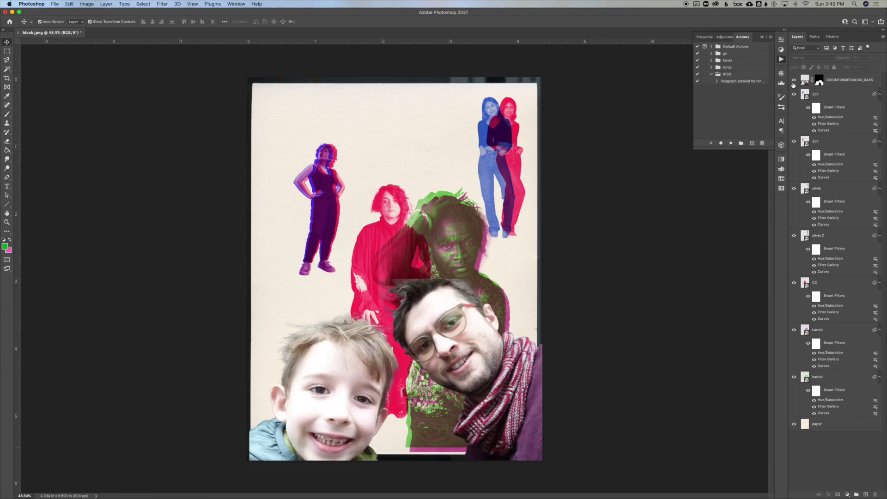
{"action": "left_click", "coordinate": [837, 84]}
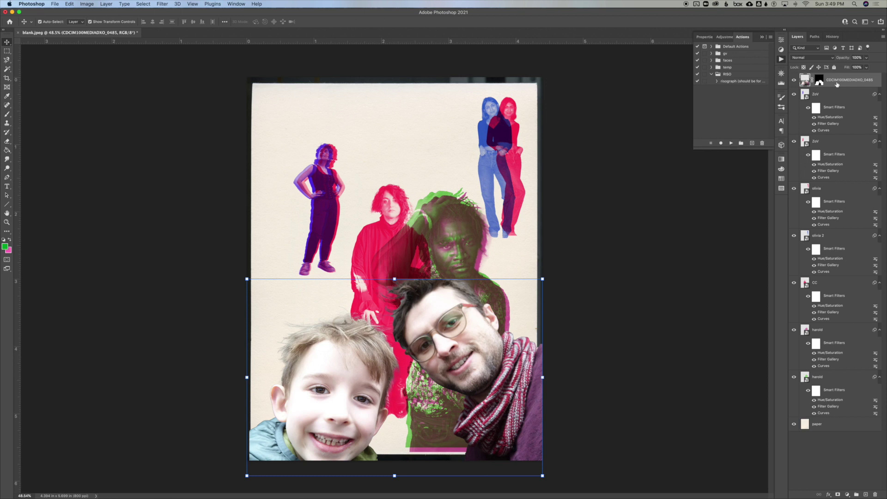
{"action": "right_click", "coordinate": [838, 84]}
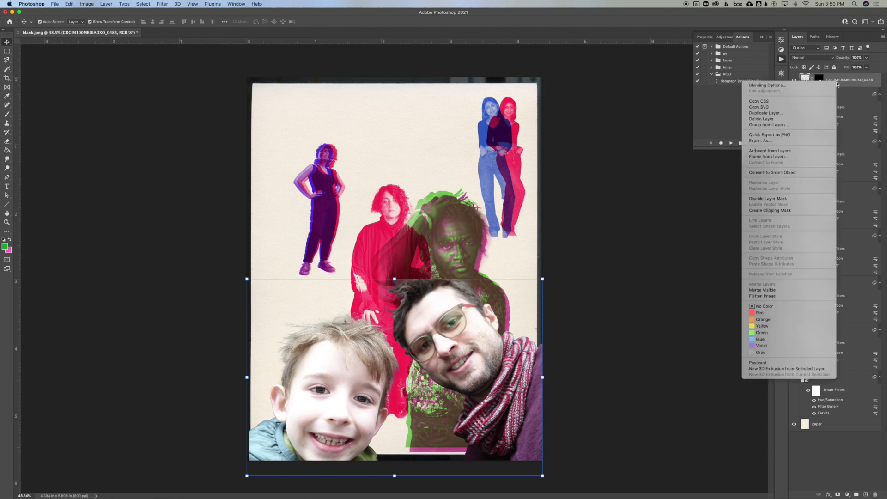
{"action": "left_click", "coordinate": [789, 172]}
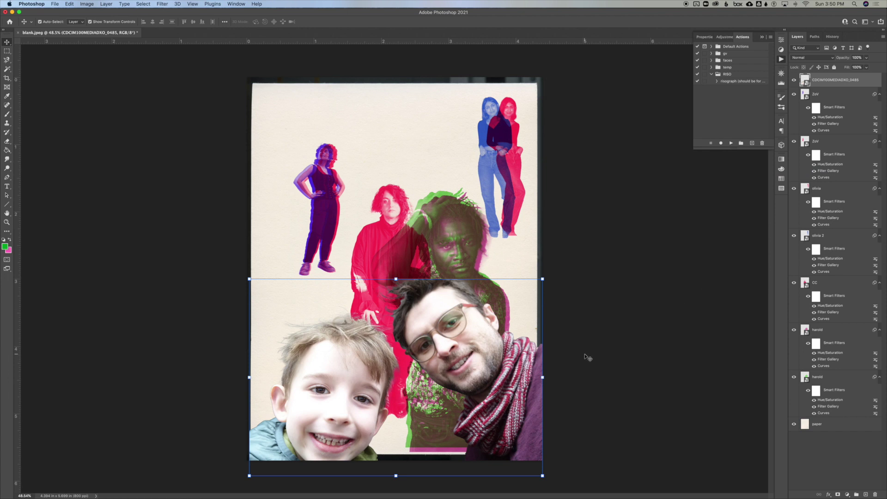
Step: Expand the risograph action to review its steps, including Set current layer, then collapse it
{"action": "left_click", "coordinate": [717, 82], "text": "alt"}
{"action": "scroll", "coordinate": [729, 104], "scroll_direction": "down", "scroll_amount": 2}
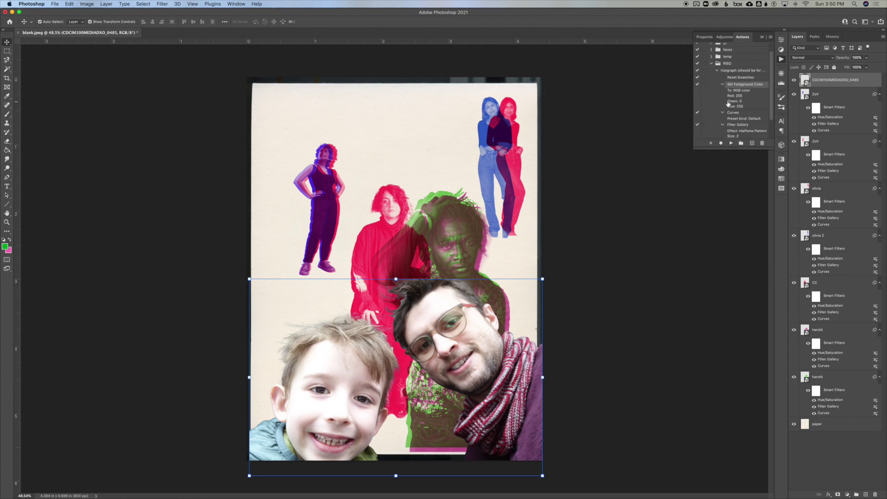
{"action": "scroll", "coordinate": [729, 104], "scroll_direction": "down", "scroll_amount": 2}
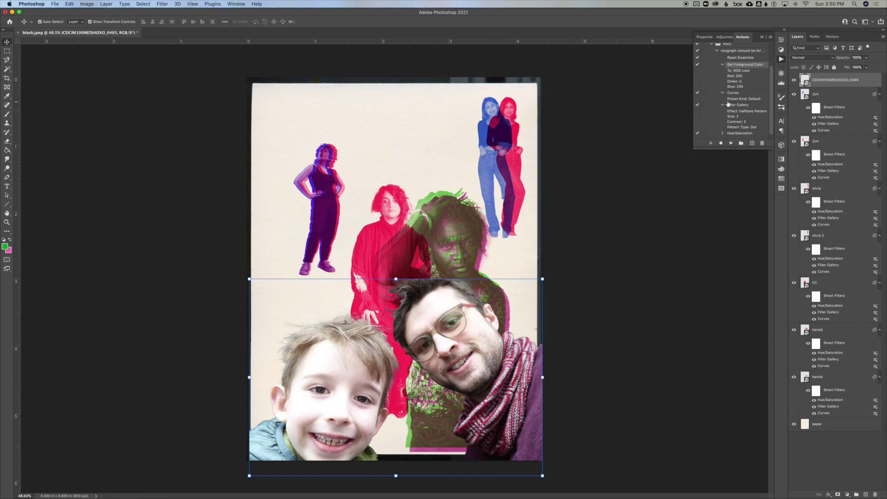
{"action": "scroll", "coordinate": [728, 103], "scroll_direction": "up", "scroll_amount": 4}
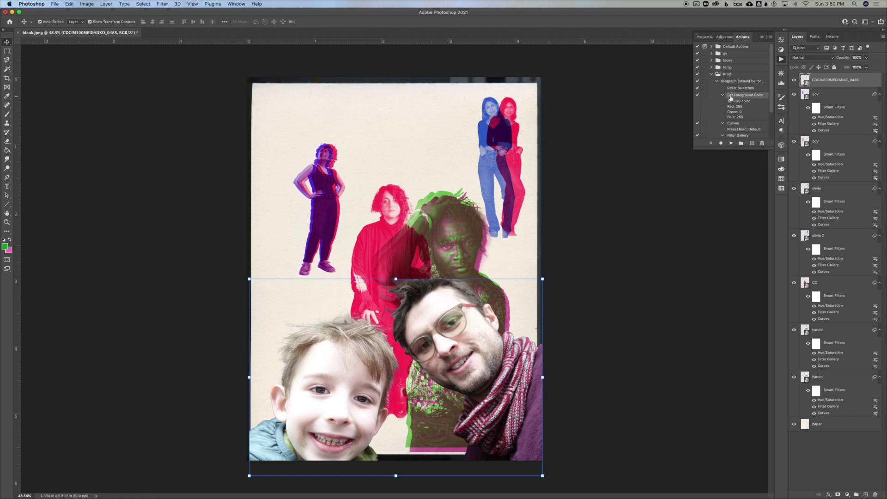
{"action": "scroll", "coordinate": [752, 98], "scroll_direction": "down", "scroll_amount": 3}
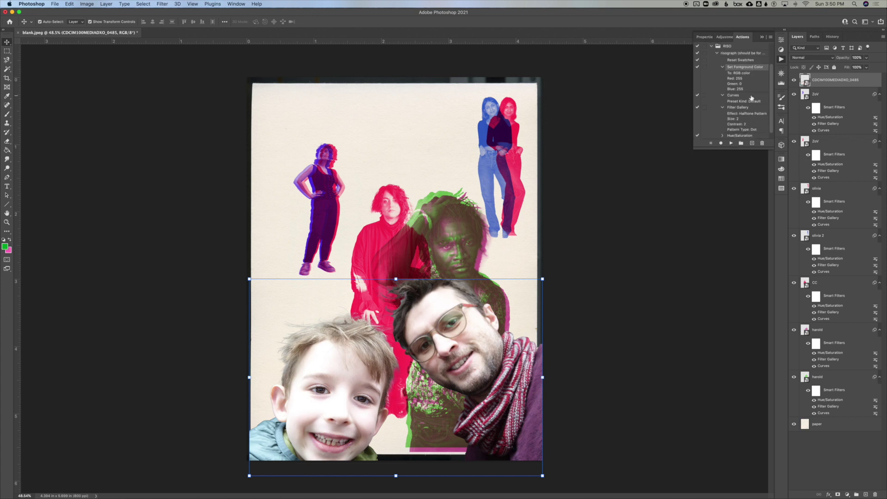
{"action": "scroll", "coordinate": [752, 97], "scroll_direction": "down", "scroll_amount": 1}
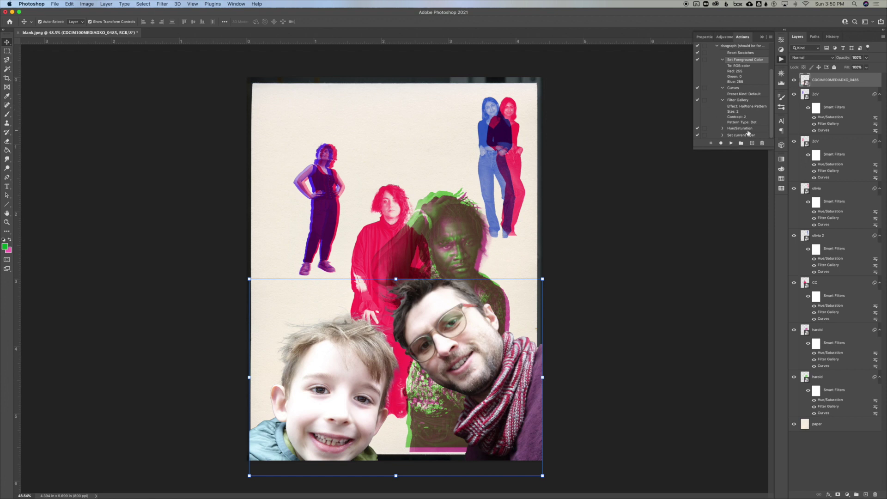
{"action": "left_click", "coordinate": [722, 136]}
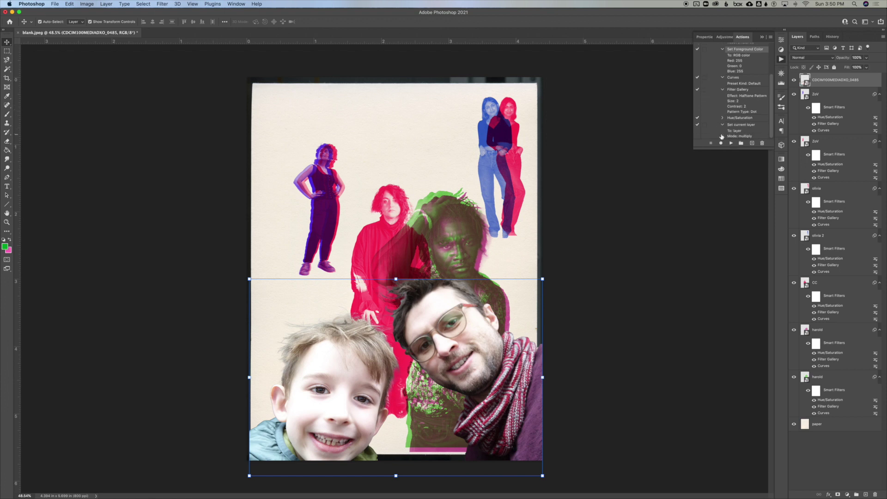
{"action": "scroll", "coordinate": [739, 124], "scroll_direction": "up", "scroll_amount": 5}
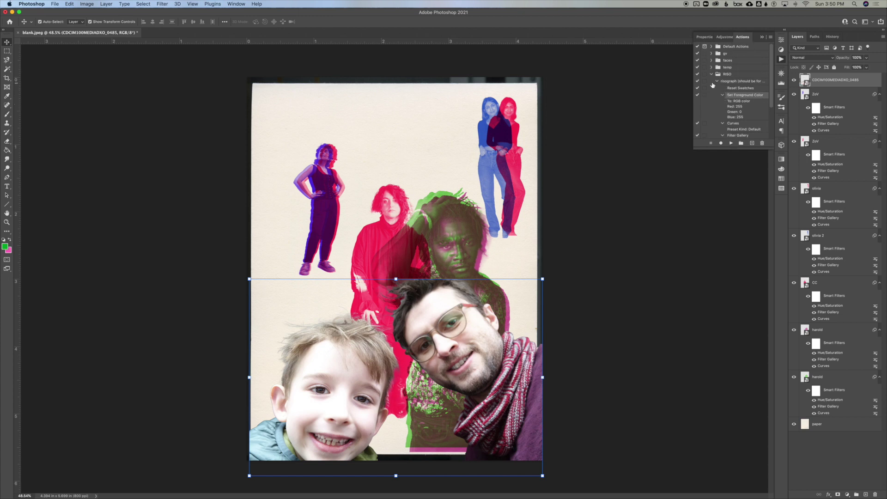
{"action": "left_click", "coordinate": [717, 81]}
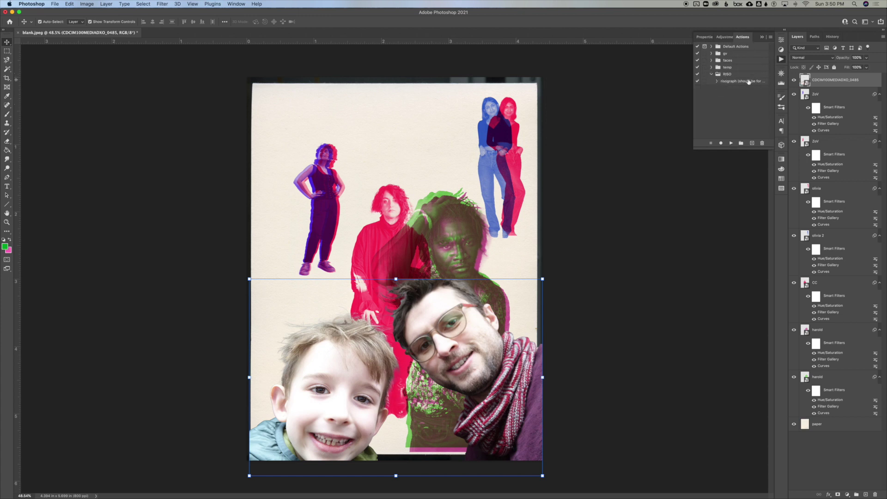
{"action": "left_click", "coordinate": [770, 37]}
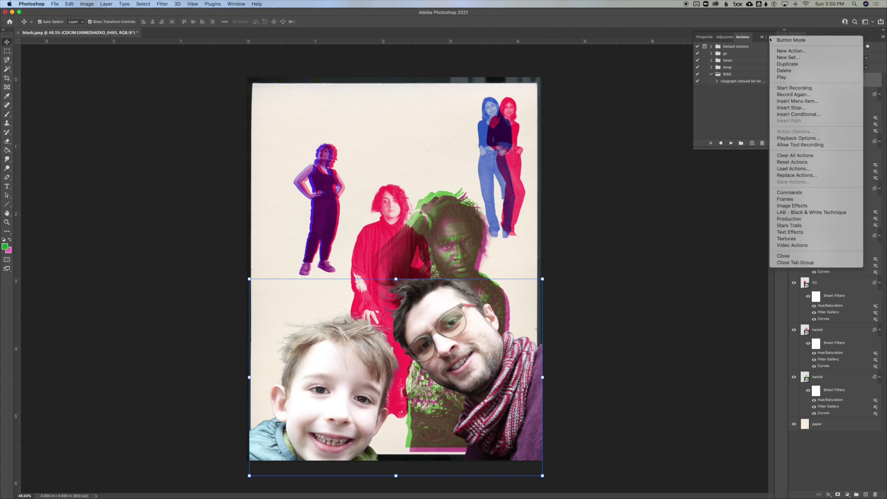
Step: Create a 'demo' action in the RISO set and record resetting colours to default black and white
{"action": "left_click", "coordinate": [793, 51]}
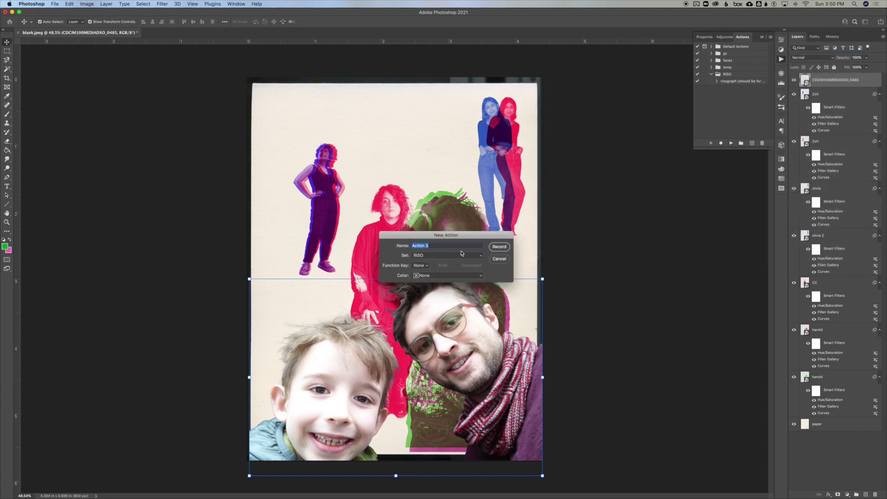
{"action": "type", "text": "demo"}
{"action": "key", "text": "Return"}
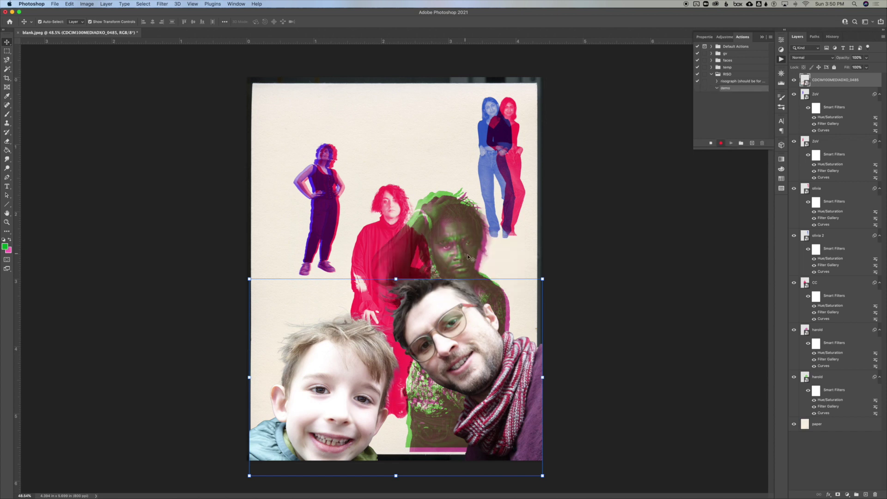
{"action": "left_click", "coordinate": [711, 144]}
{"action": "left_click", "coordinate": [721, 144]}
{"action": "left_click", "coordinate": [3, 240]}
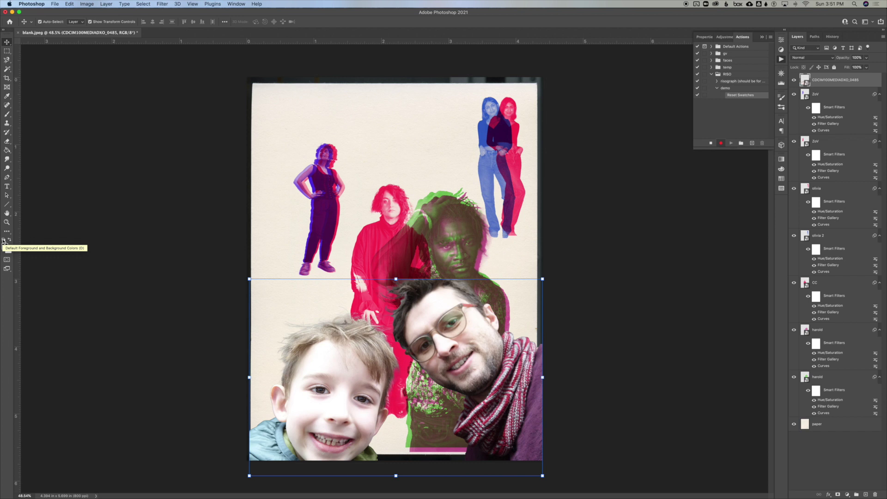
Step: Record setting the foreground colour to magenta ff00ff (R 255, G 0, B 255)
{"action": "left_click", "coordinate": [4, 240]}
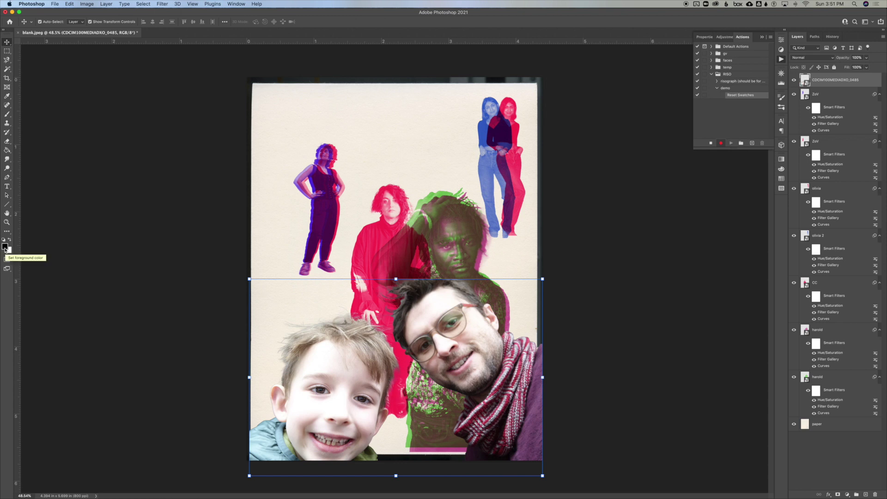
{"action": "left_click", "coordinate": [5, 248]}
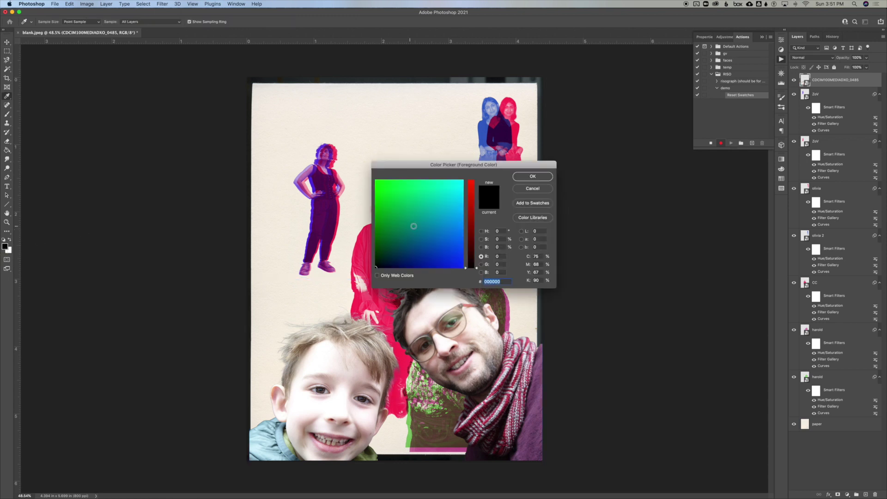
{"action": "left_click_drag", "start_coordinate": [471, 238], "coordinate": [478, 175]}
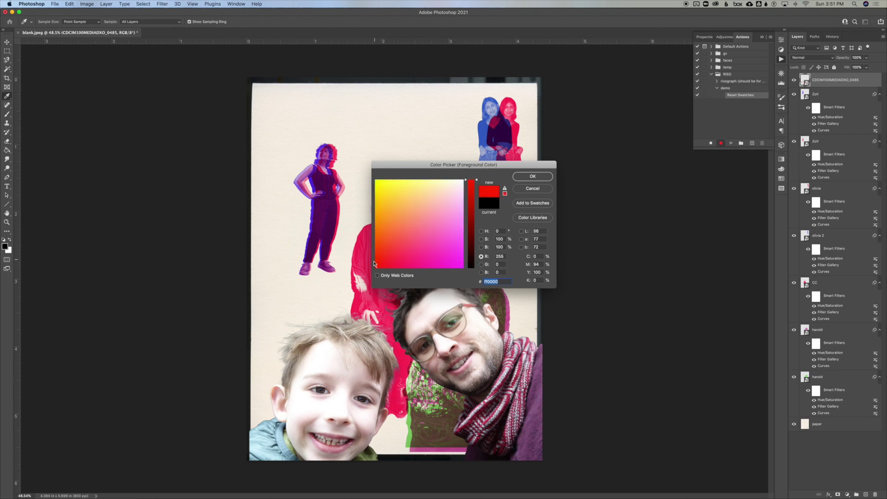
{"action": "left_click_drag", "start_coordinate": [376, 267], "coordinate": [517, 274]}
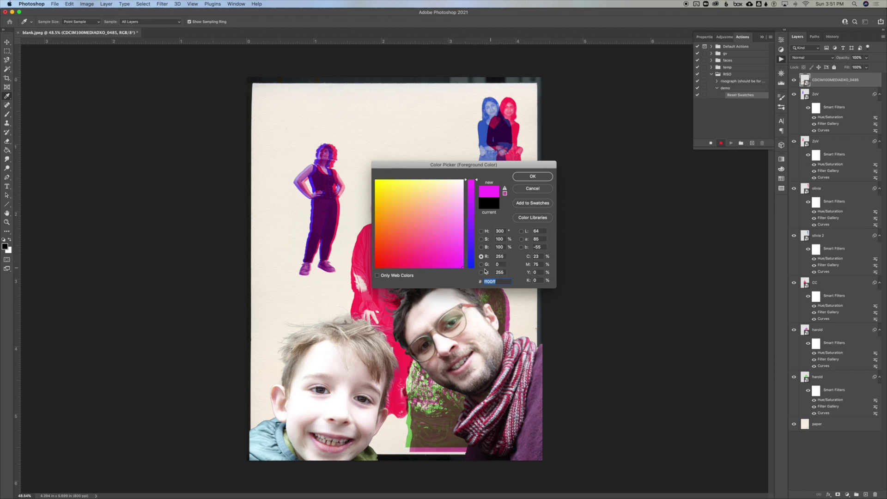
{"action": "left_click", "coordinate": [534, 179]}
{"action": "key", "text": "v"}
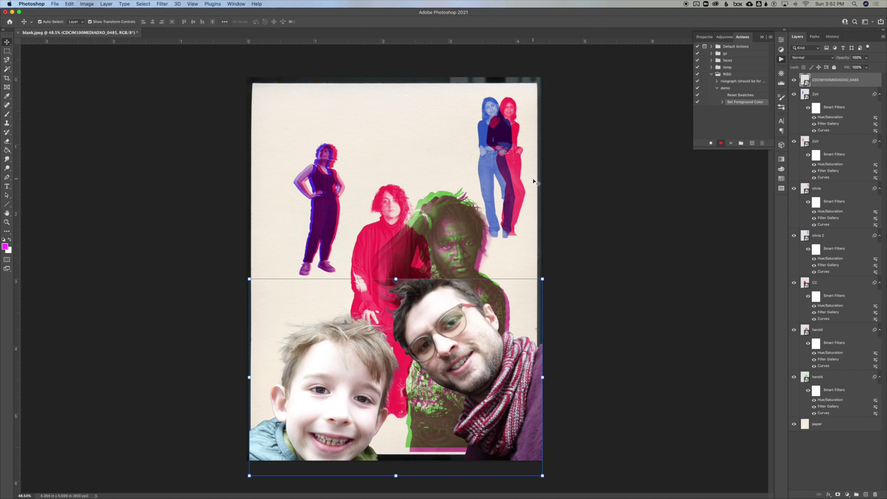
Step: Apply Image > Adjustments > Curves to the selfie layer and confirm it as a recorded smart filter
{"action": "left_click", "coordinate": [91, 3]}
{"action": "mouse_move", "coordinate": [98, 25]}
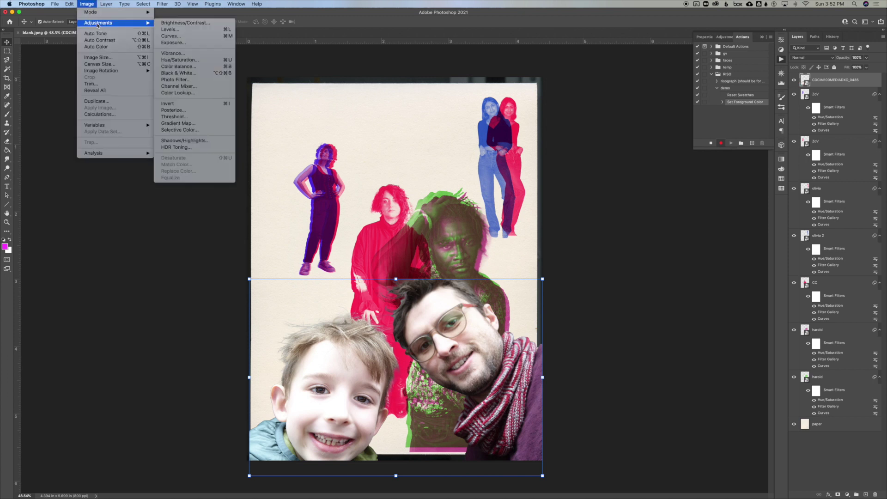
{"action": "left_click", "coordinate": [182, 39]}
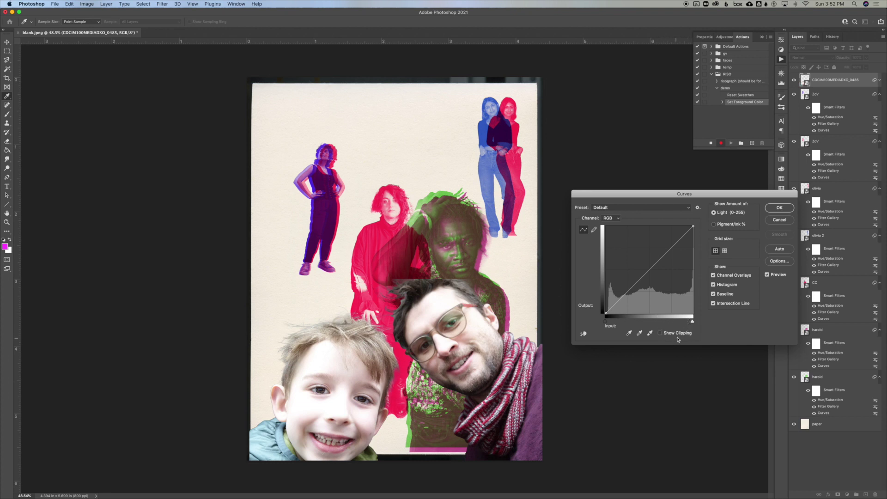
{"action": "left_click", "coordinate": [779, 208]}
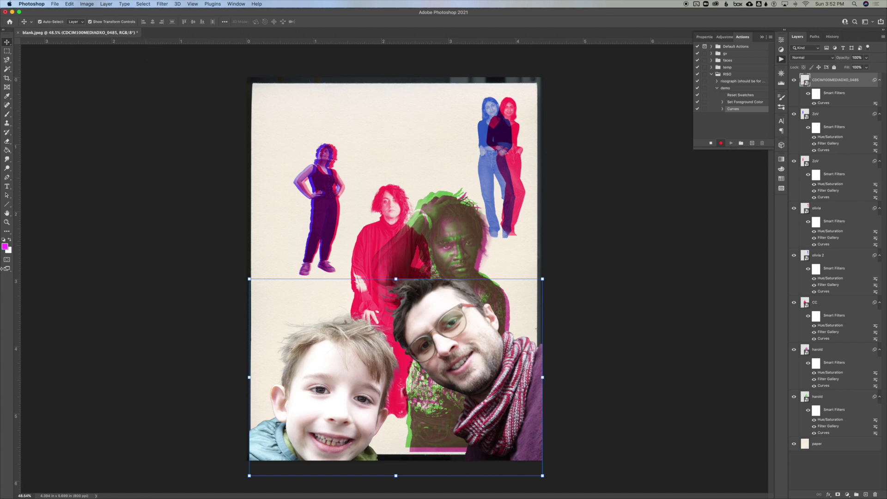
{"action": "left_click", "coordinate": [159, 3]}
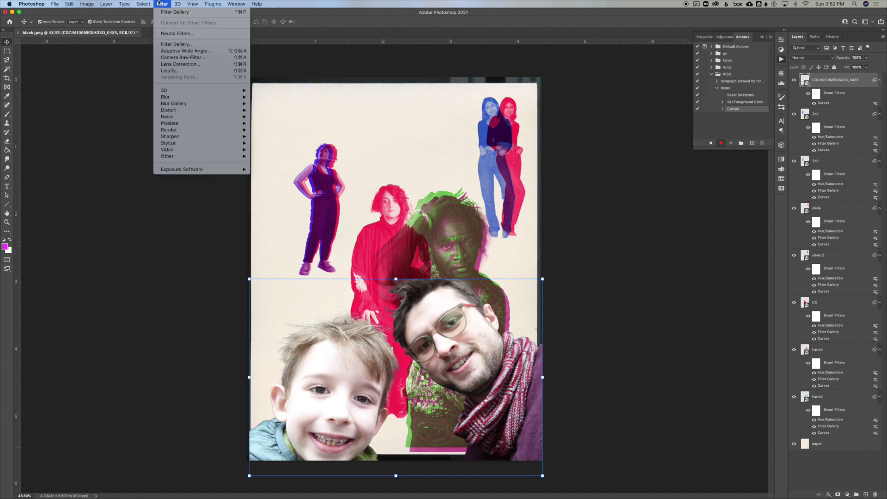
Step: In the Filter Gallery, preview Chrome and Stamp, then choose the Halftone Pattern effect
{"action": "left_click", "coordinate": [167, 44]}
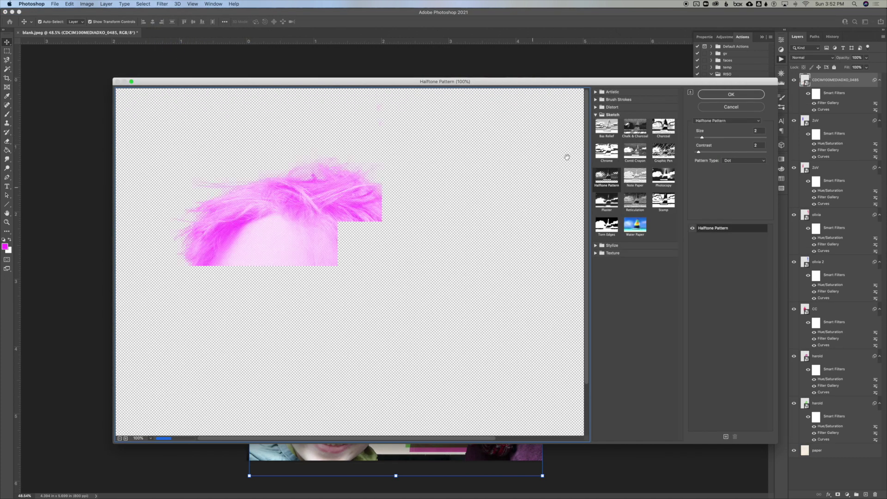
{"action": "left_click", "coordinate": [606, 151]}
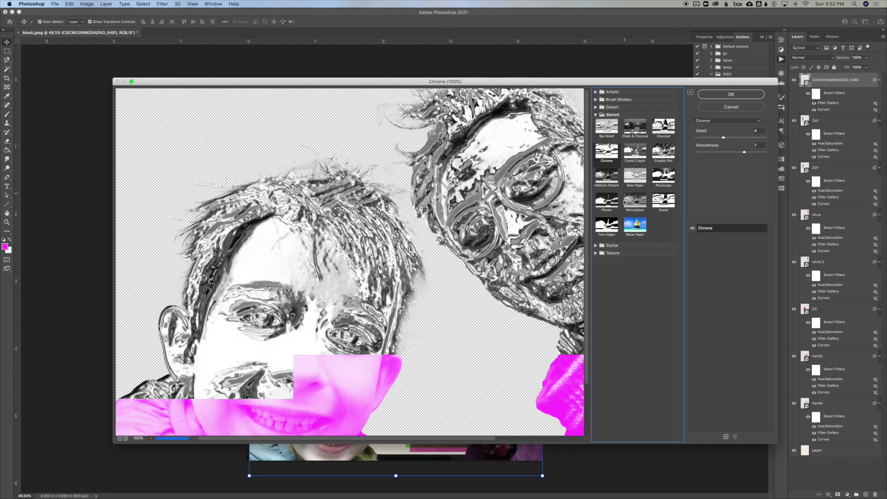
{"action": "left_click", "coordinate": [657, 205]}
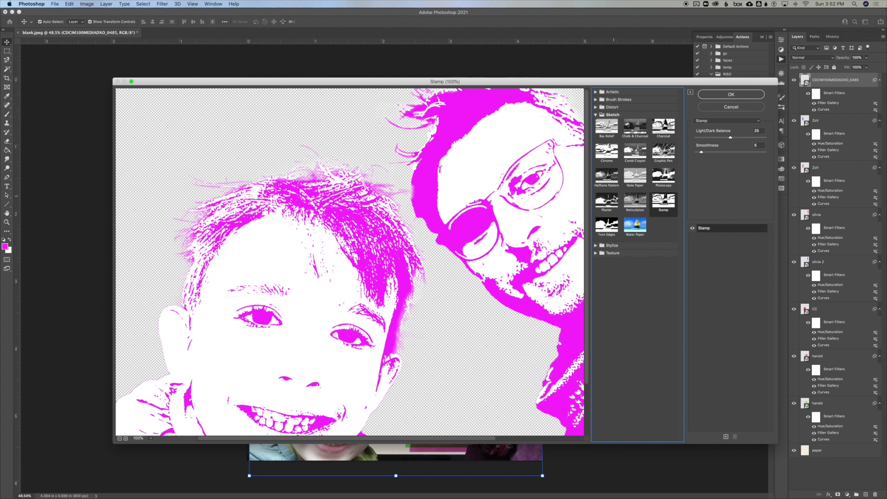
{"action": "left_click", "coordinate": [605, 177]}
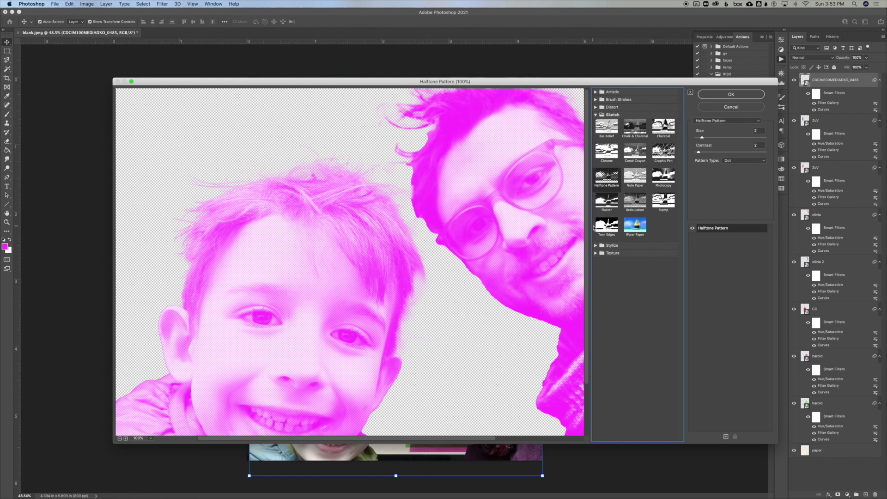
Step: Set Halftone Pattern to size 2, contrast 2 and Dot pattern type, and apply it
{"action": "left_click", "coordinate": [710, 138]}
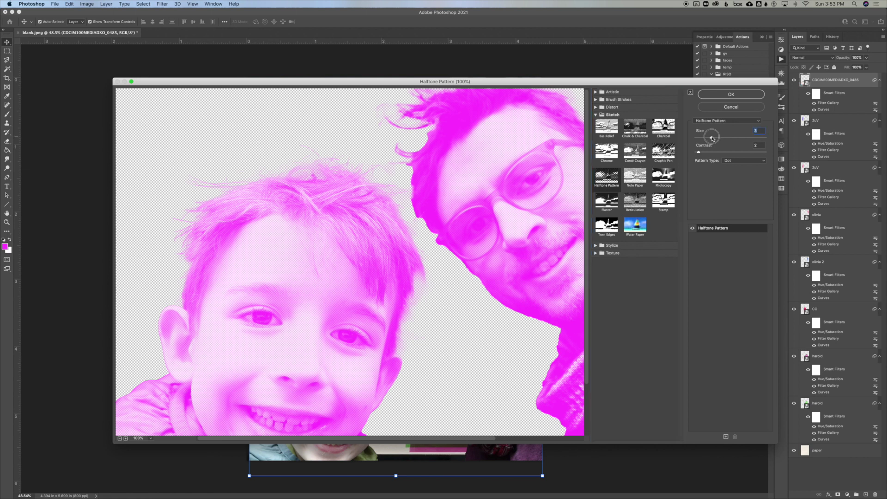
{"action": "left_click", "coordinate": [736, 138]}
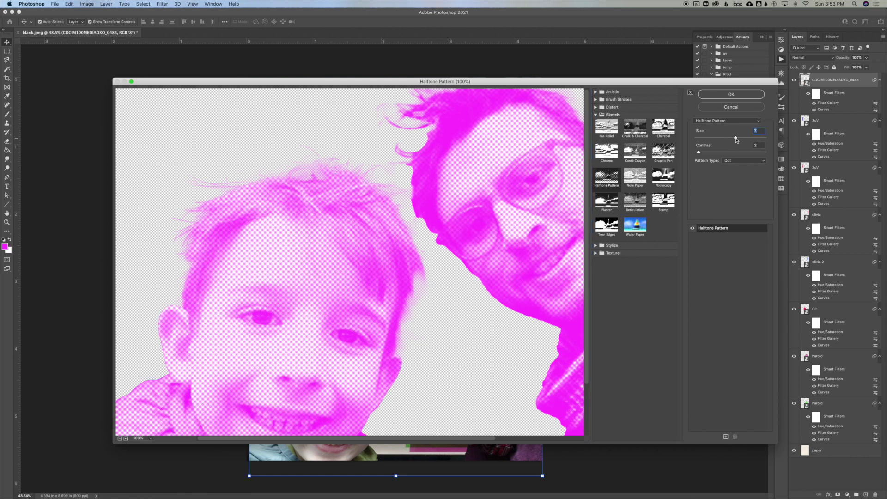
{"action": "type", "text": "3"}
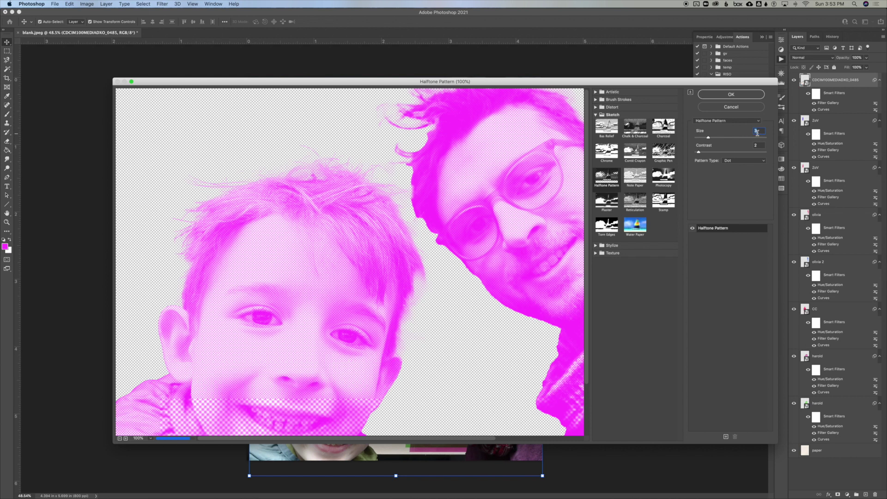
{"action": "type", "text": "2"}
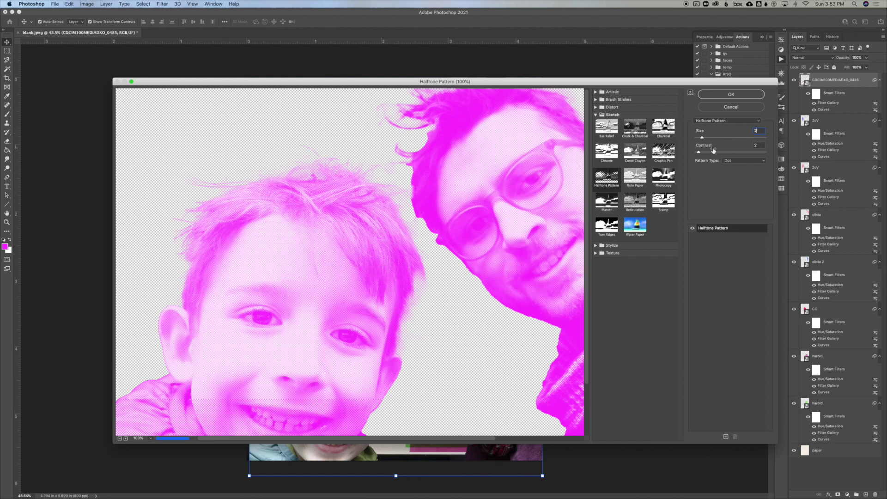
{"action": "left_click_drag", "start_coordinate": [712, 154], "coordinate": [726, 153]}
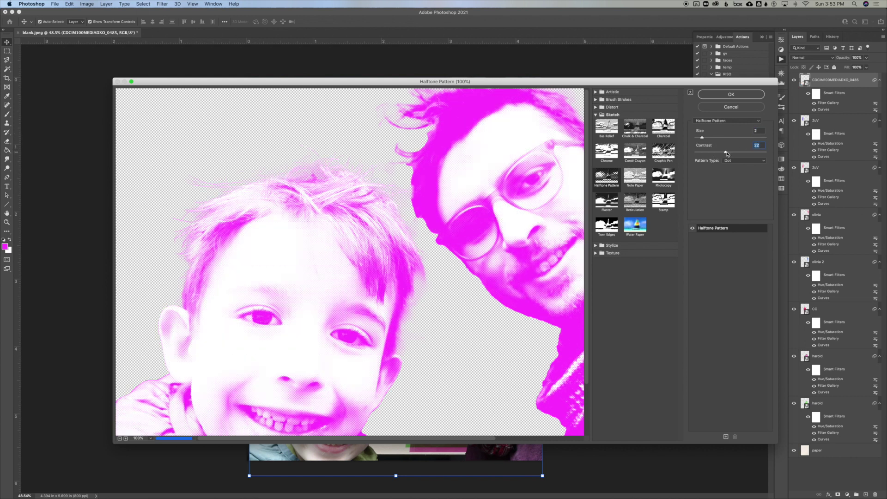
{"action": "type", "text": "2"}
{"action": "left_click", "coordinate": [729, 162]}
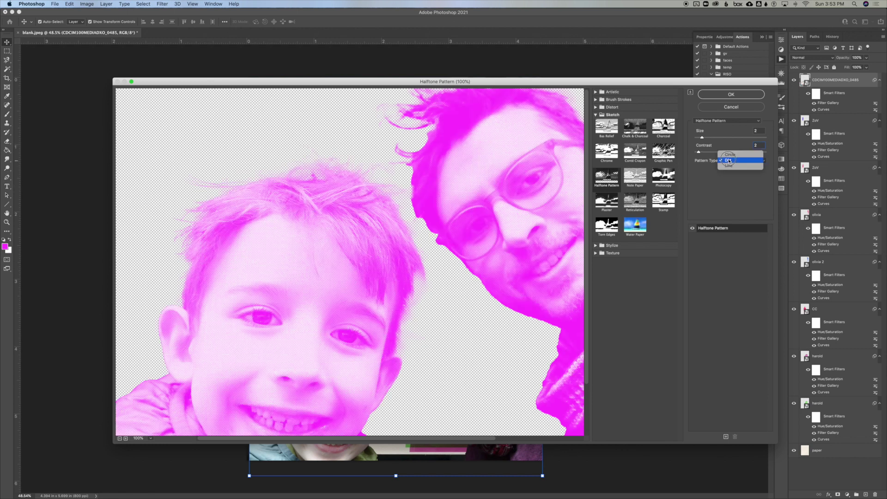
{"action": "left_click", "coordinate": [729, 165]}
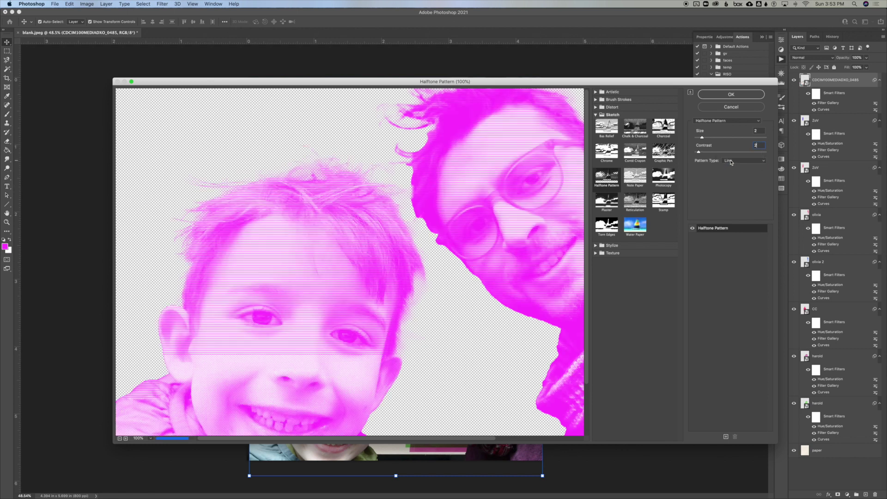
{"action": "left_click", "coordinate": [731, 163]}
{"action": "left_click", "coordinate": [730, 149]}
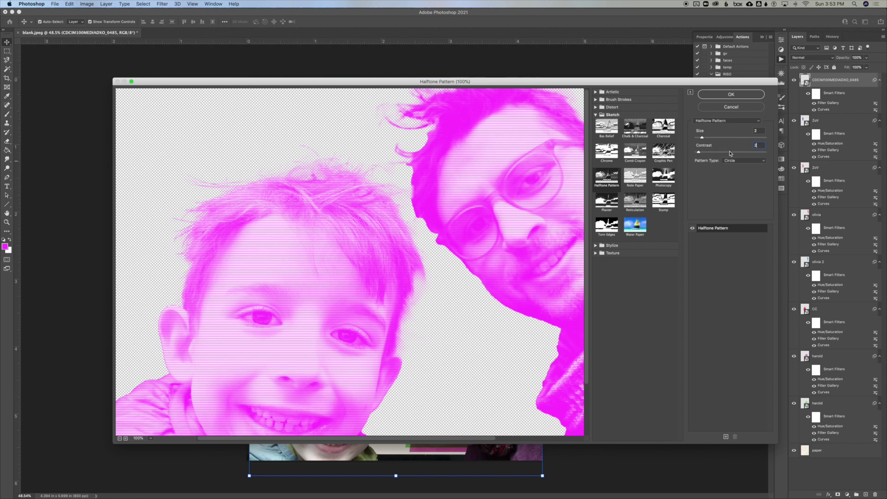
{"action": "left_click", "coordinate": [731, 162]}
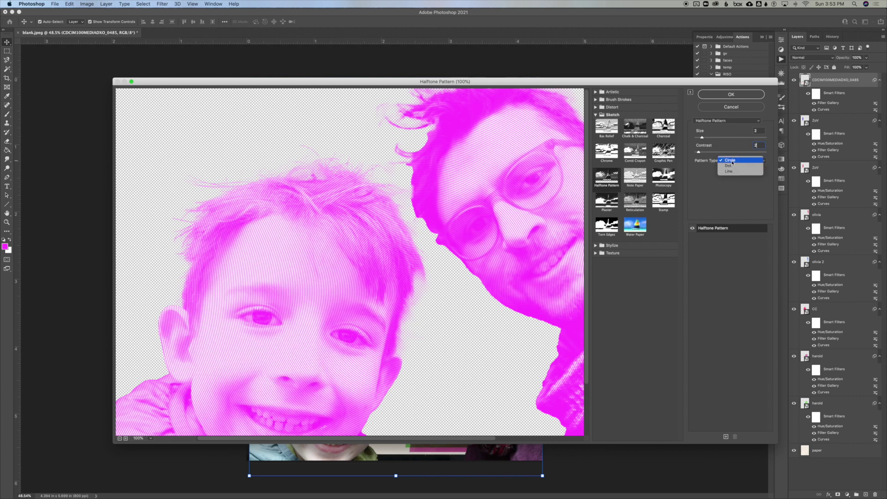
{"action": "left_click", "coordinate": [729, 168]}
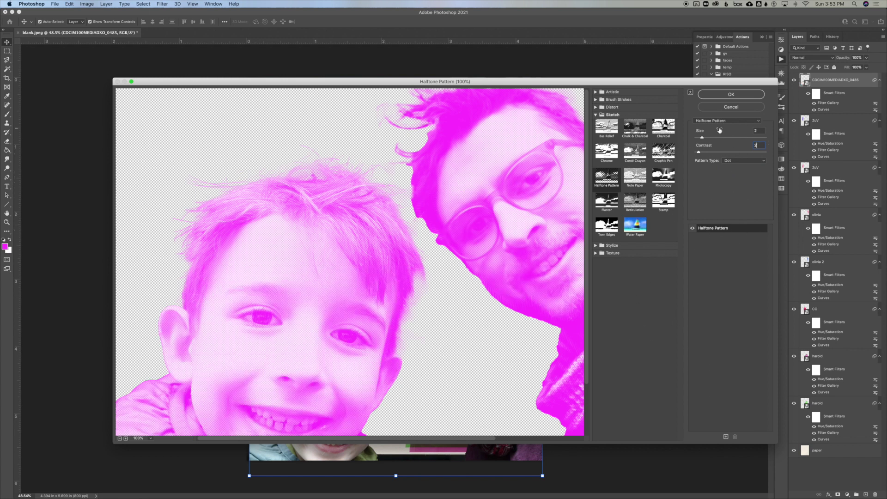
{"action": "left_click", "coordinate": [740, 96]}
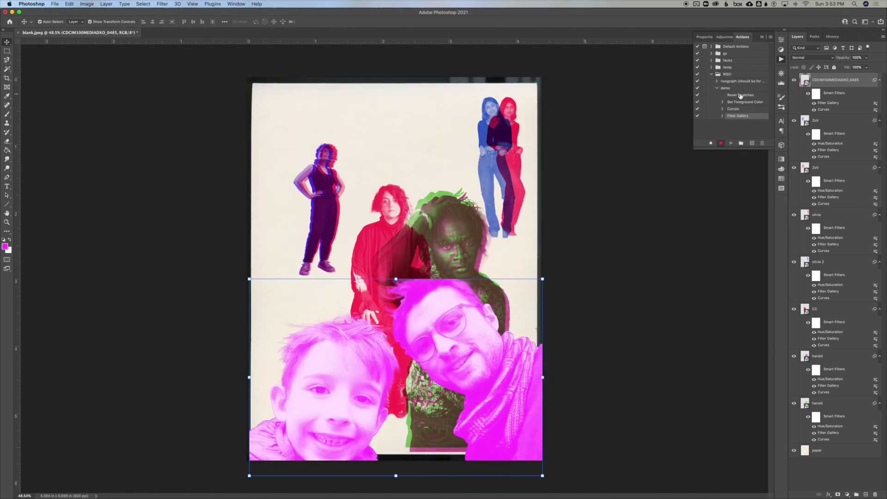
Step: Apply a Hue/Saturation adjustment with Hue +50, turning the magenta halftone red
{"action": "left_click", "coordinate": [87, 6]}
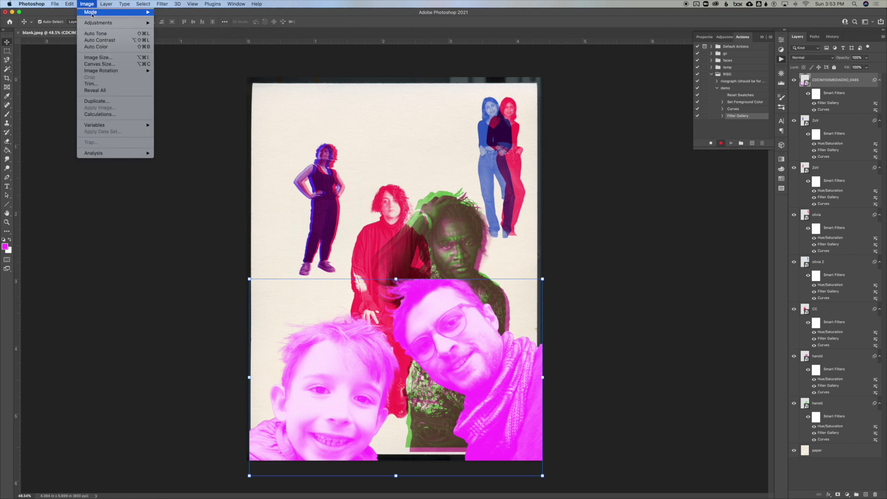
{"action": "mouse_move", "coordinate": [94, 22]}
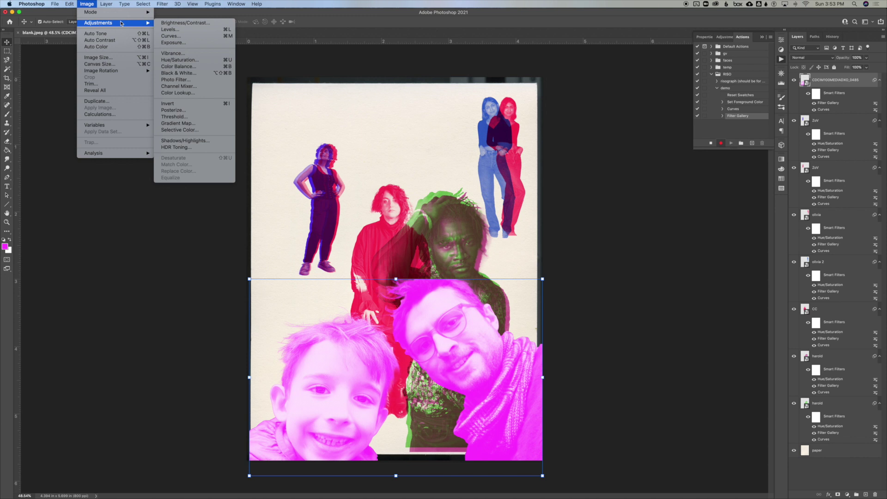
{"action": "left_click", "coordinate": [193, 61]}
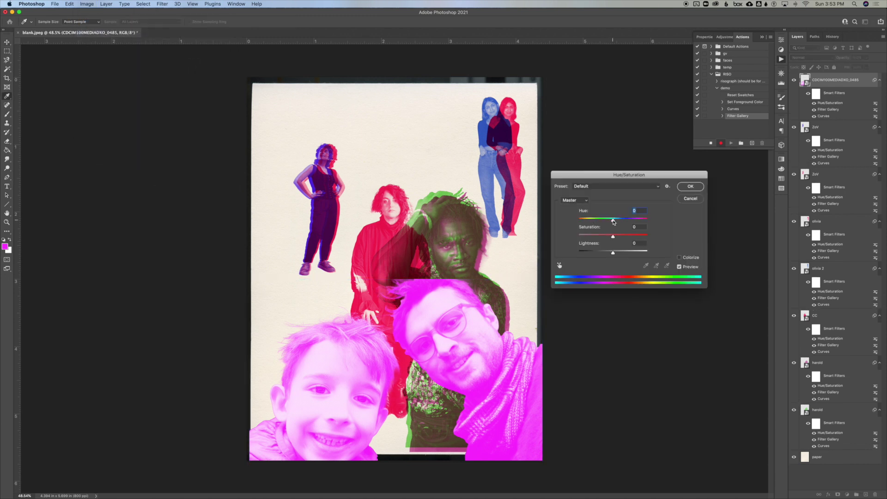
{"action": "left_click_drag", "start_coordinate": [613, 221], "coordinate": [631, 224]}
{"action": "type", "text": "50"}
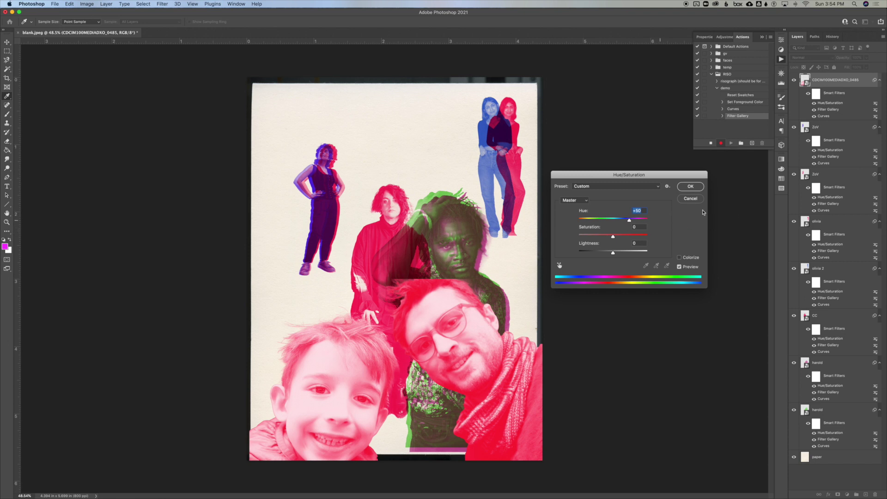
{"action": "left_click", "coordinate": [696, 189]}
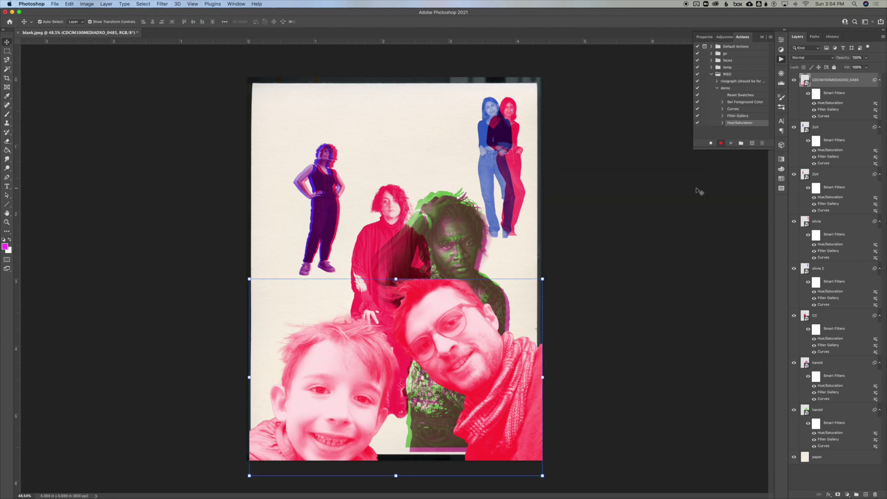
Step: Set the selfie layer's blend mode to Multiply, stop recording, and select the demo action
{"action": "left_click", "coordinate": [823, 59]}
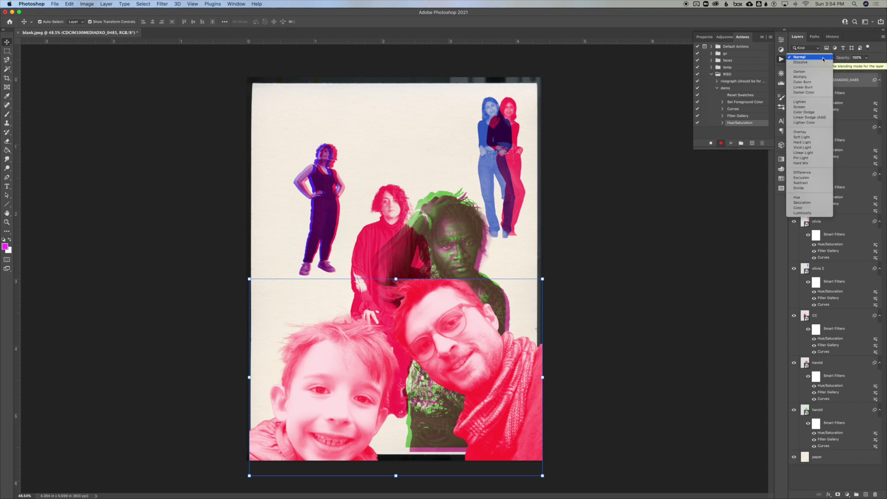
{"action": "left_click", "coordinate": [809, 77]}
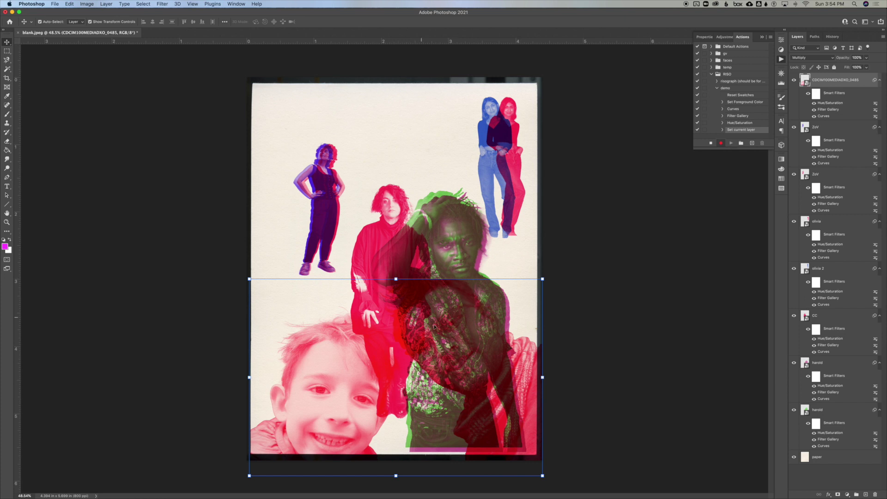
{"action": "left_click", "coordinate": [710, 143]}
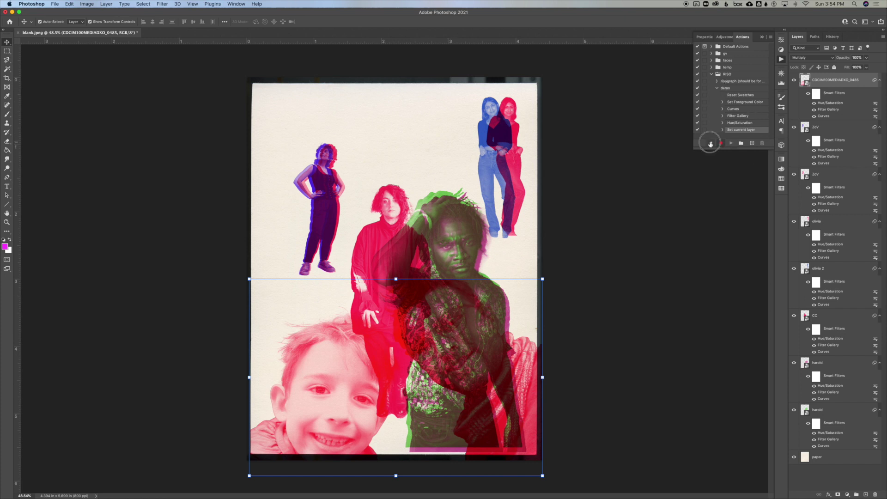
{"action": "left_click", "coordinate": [726, 87]}
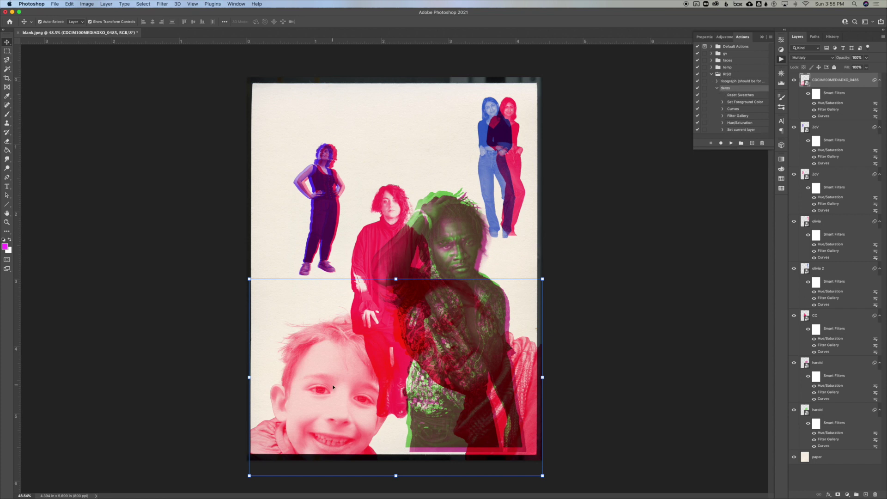